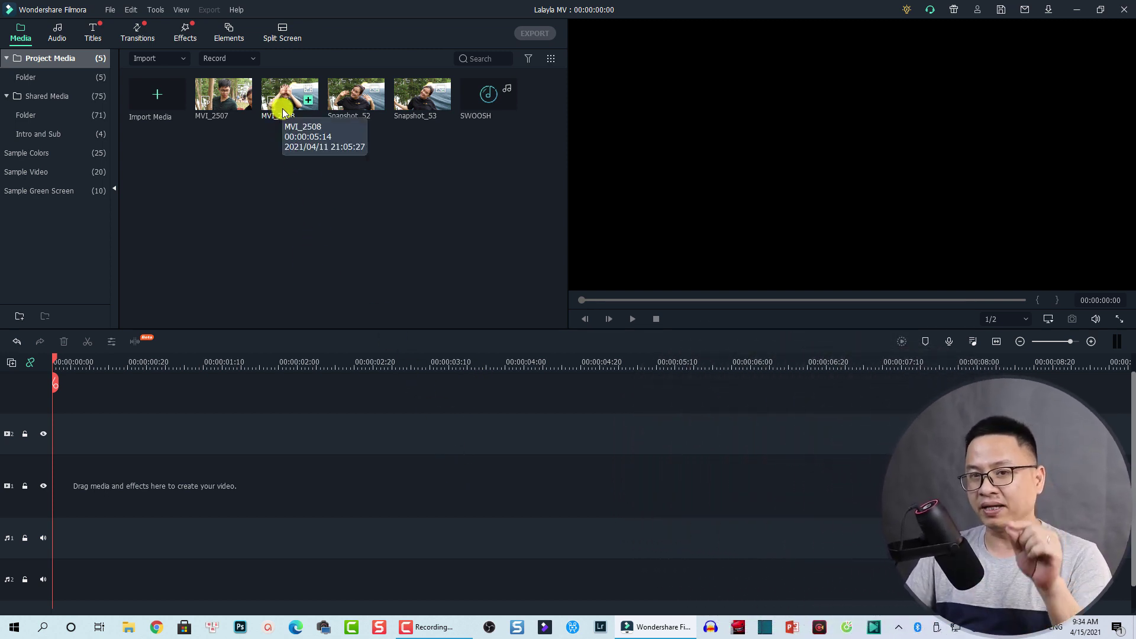
Add MVI_2508 to video track 1, keep the 1920x1080 29.97fps project settings, and mute its audio.
left_click_drag(282, 112, 54, 490)
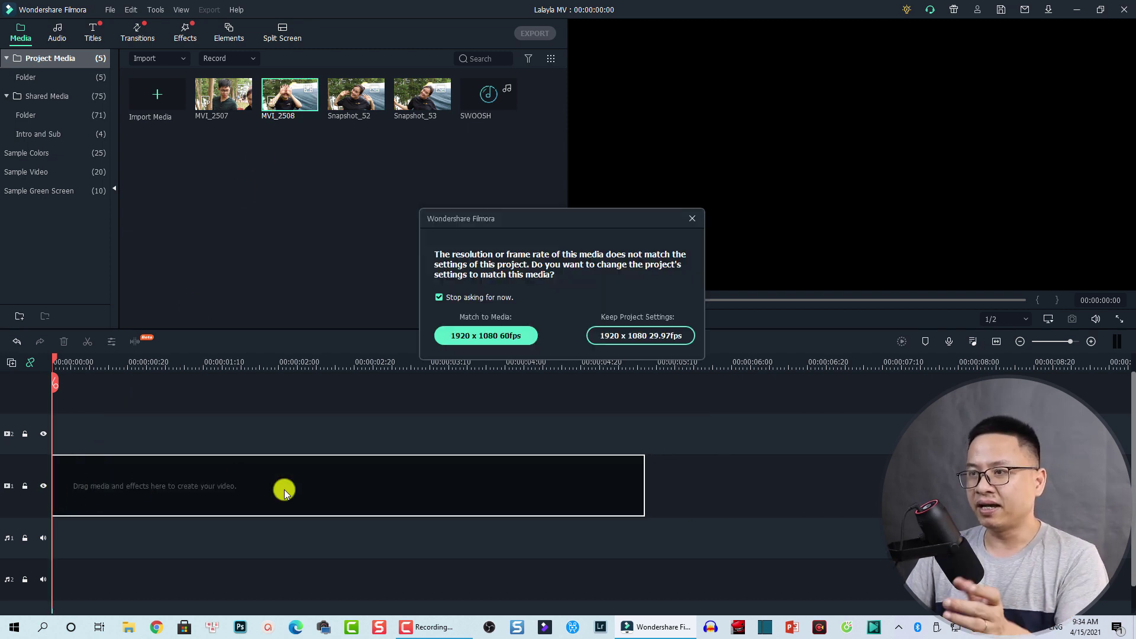
left_click(659, 333)
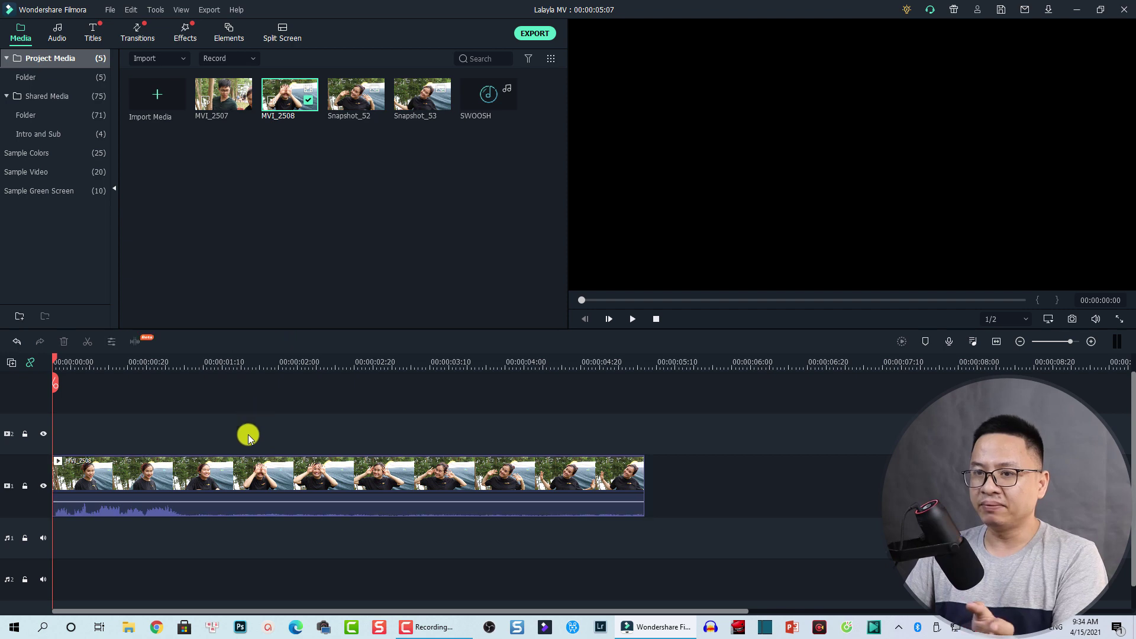
right_click(230, 483)
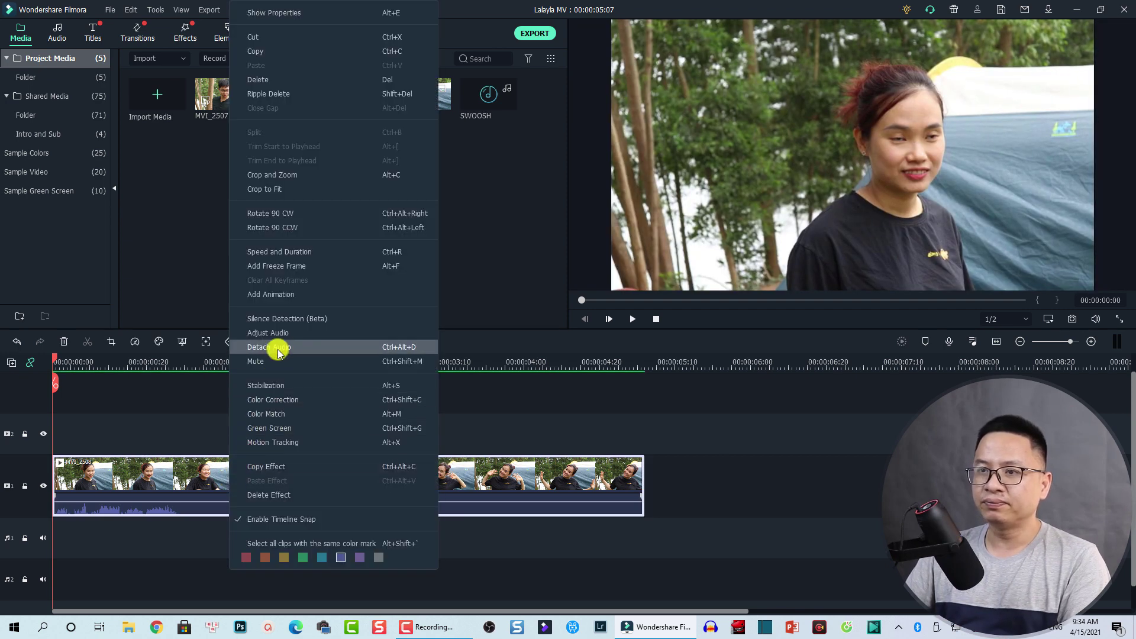
left_click(272, 361)
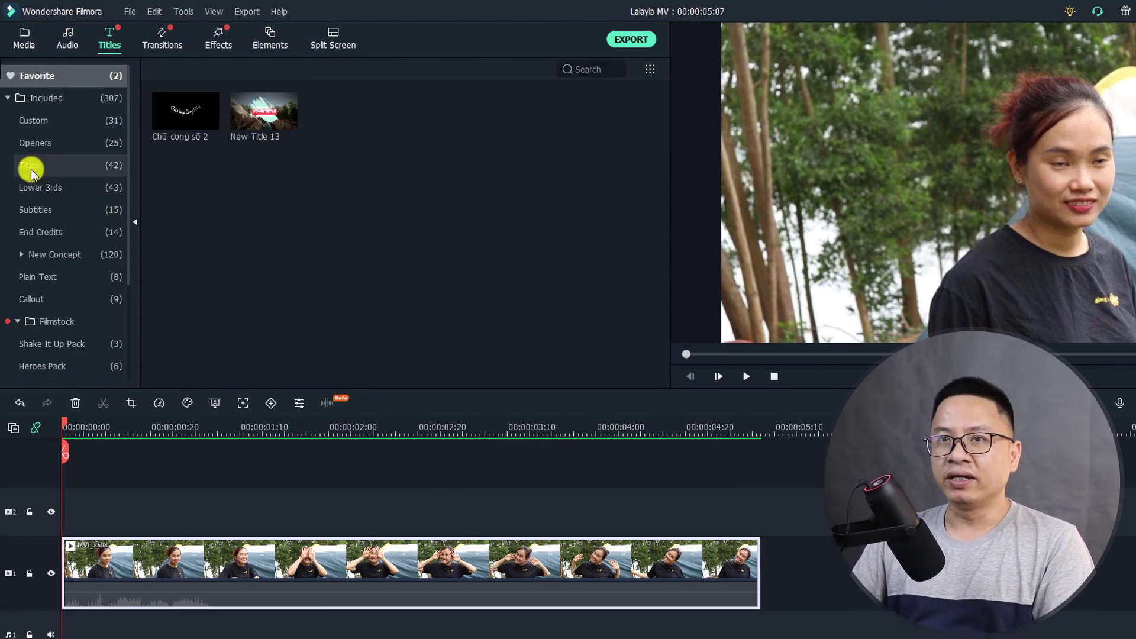
Place the Default Title on track 2 above MVI_2508, starting slightly after the clip.
left_click(30, 168)
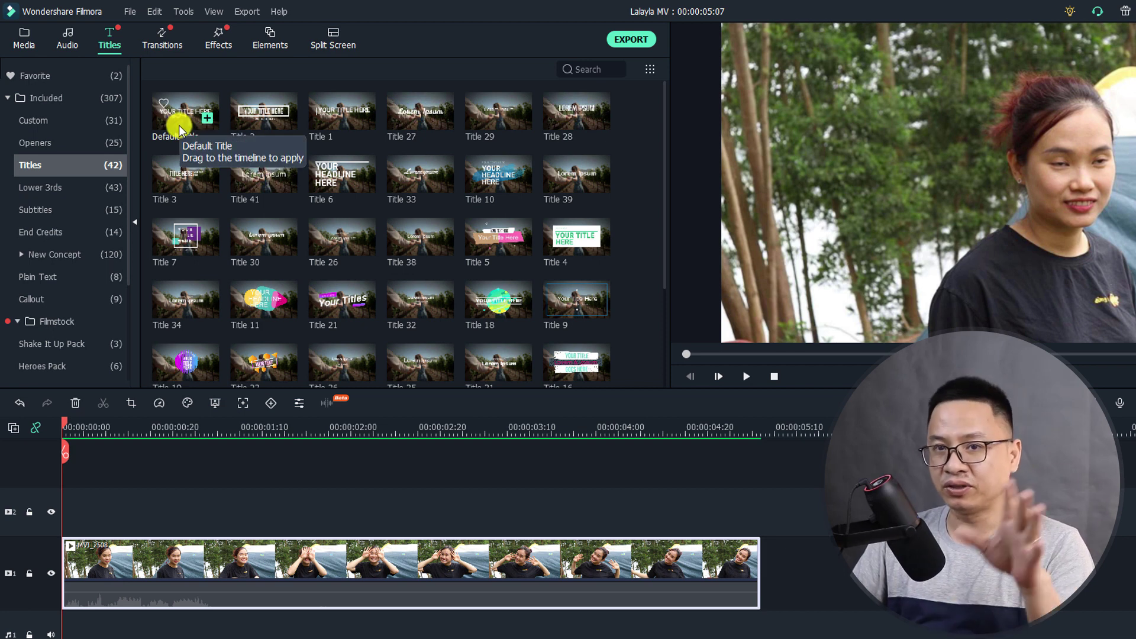
left_click_drag(179, 127, 75, 509)
left_click_drag(154, 510, 184, 507)
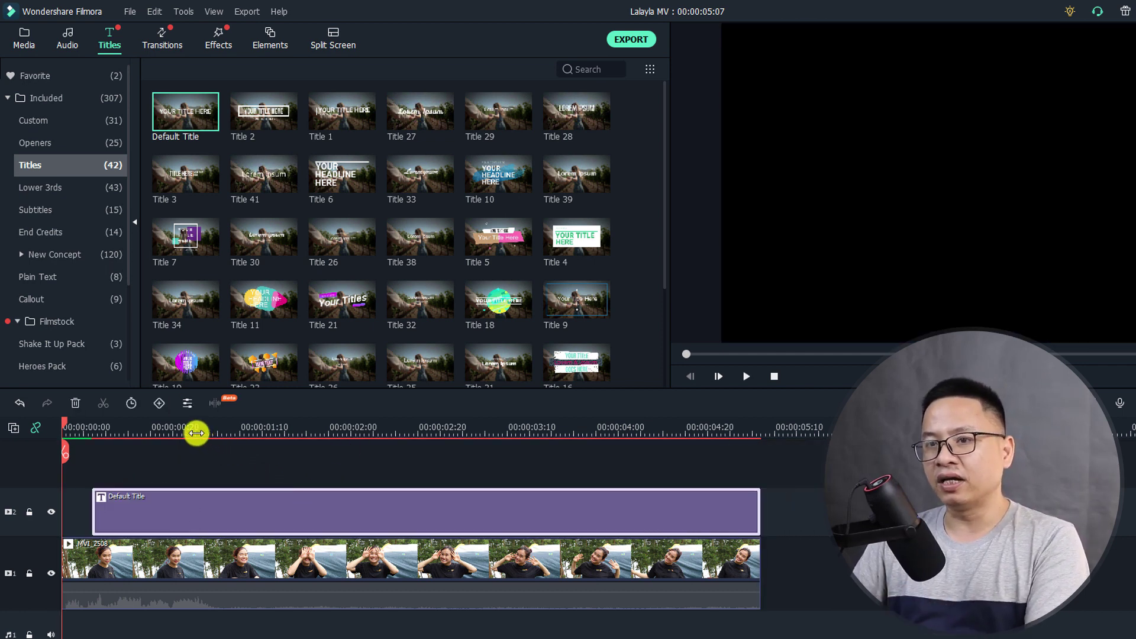
Move the playhead to where YOUR TITLE HERE shows and bring up the title clip's context menu.
left_click(195, 433)
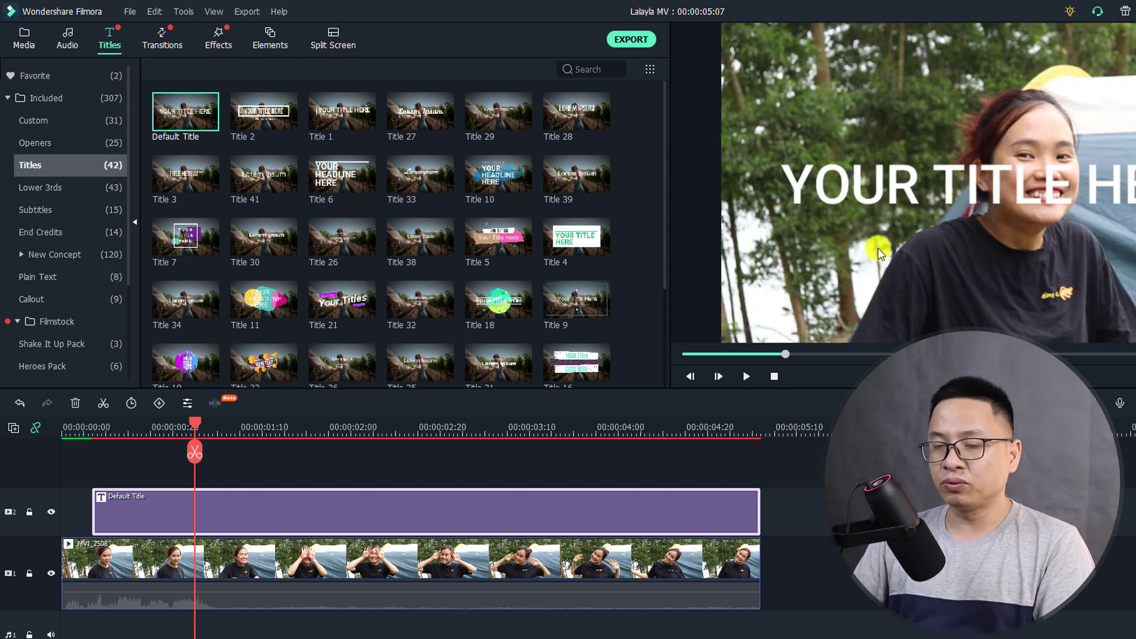
right_click(225, 510)
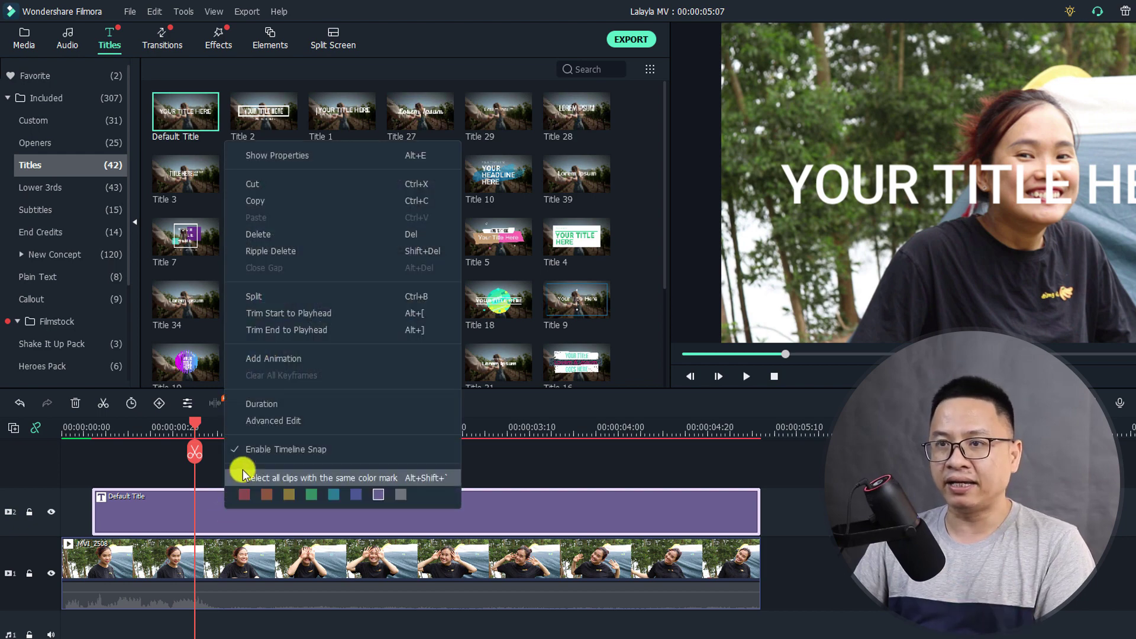
Open Advanced Edit for the title and delete its YOUR TITLE HERE text element.
left_click(282, 421)
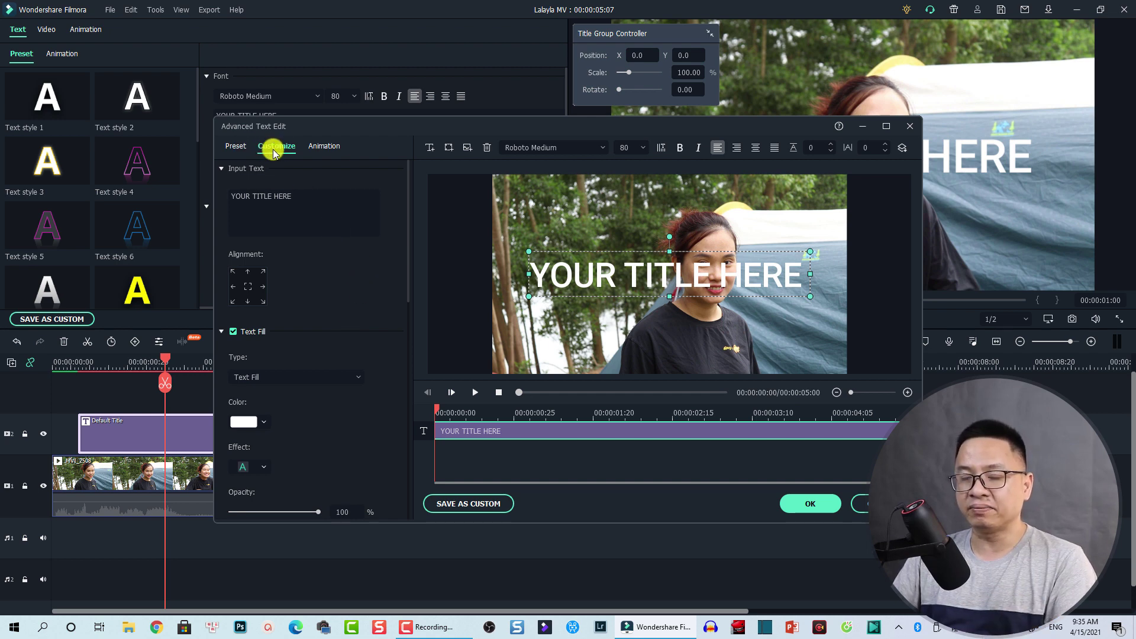
left_click_drag(410, 202, 402, 442)
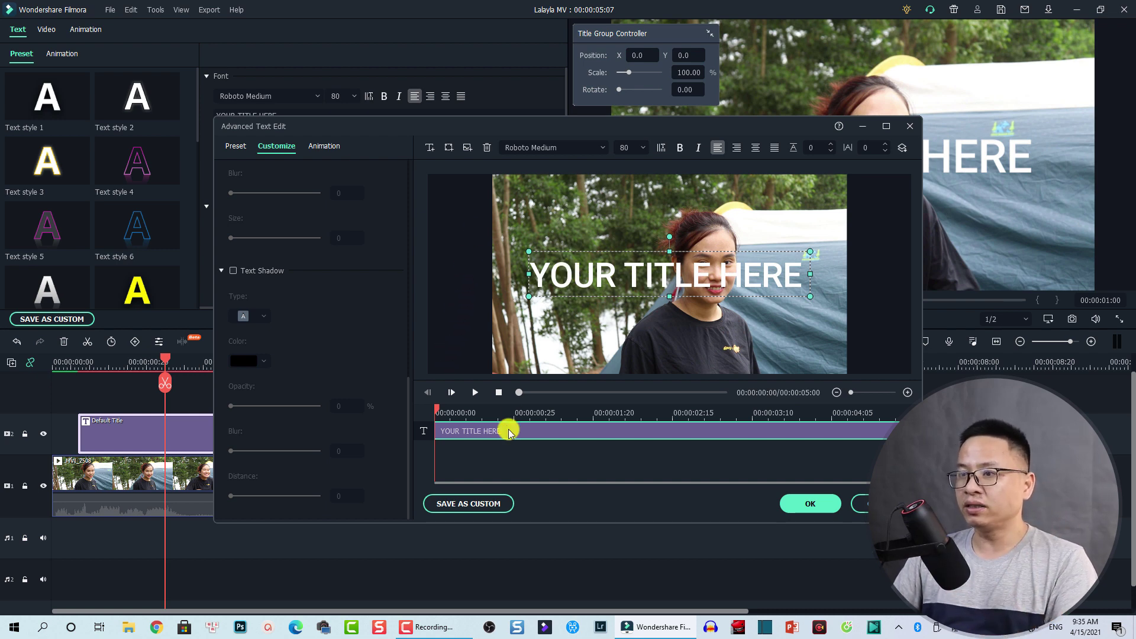
key("Delete")
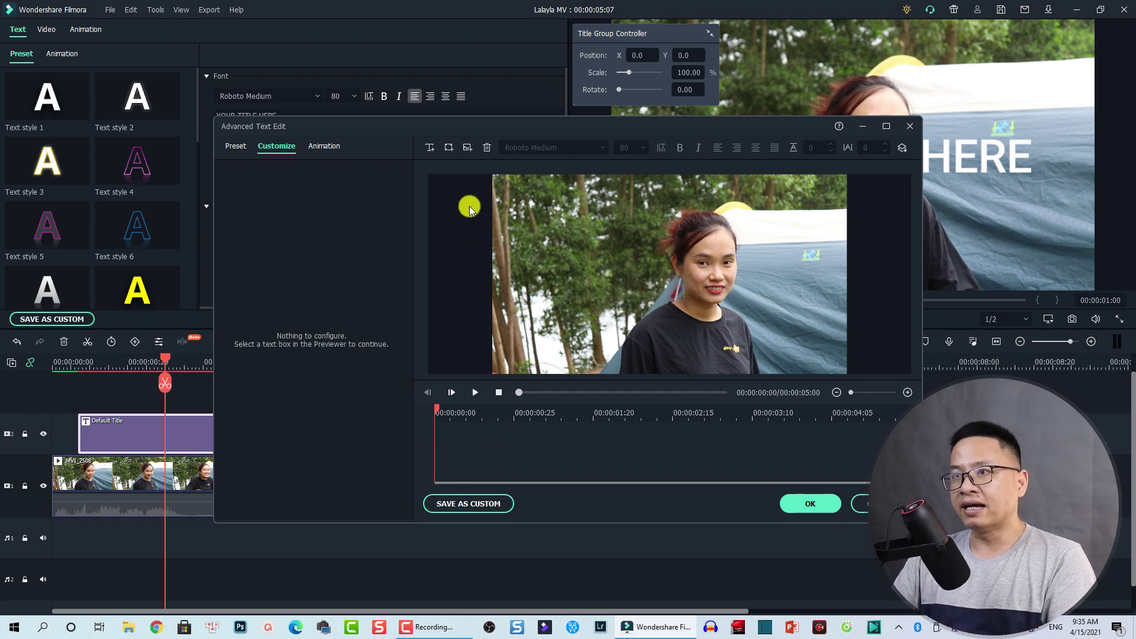
Add a rectangle shape text box with the TEXT HERE placeholder to the title.
left_click(449, 148)
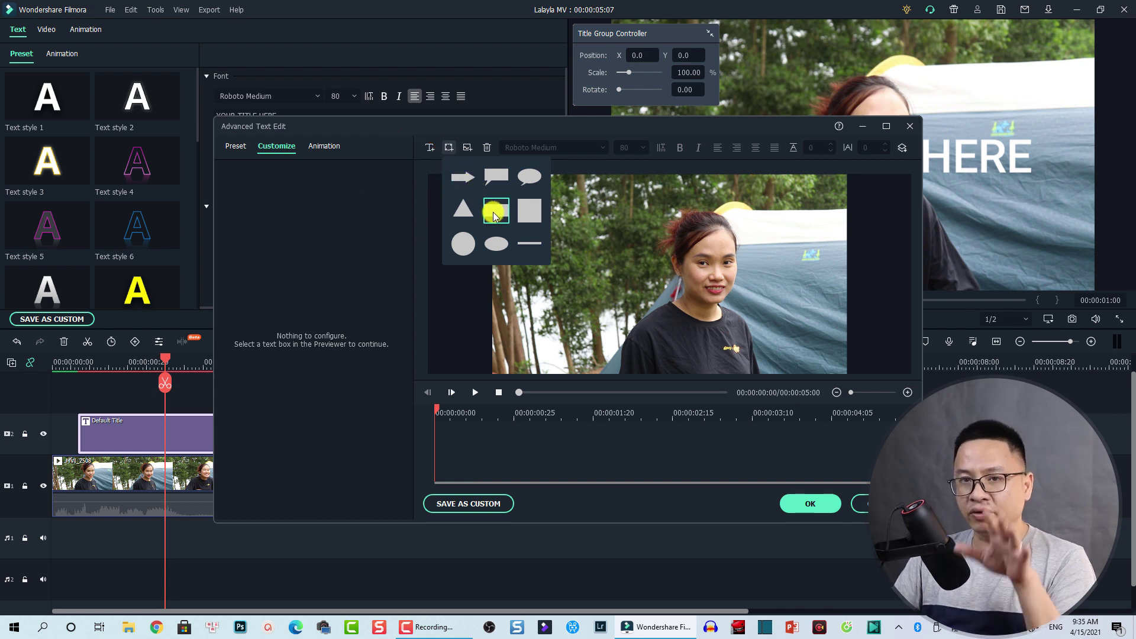
left_click(496, 213)
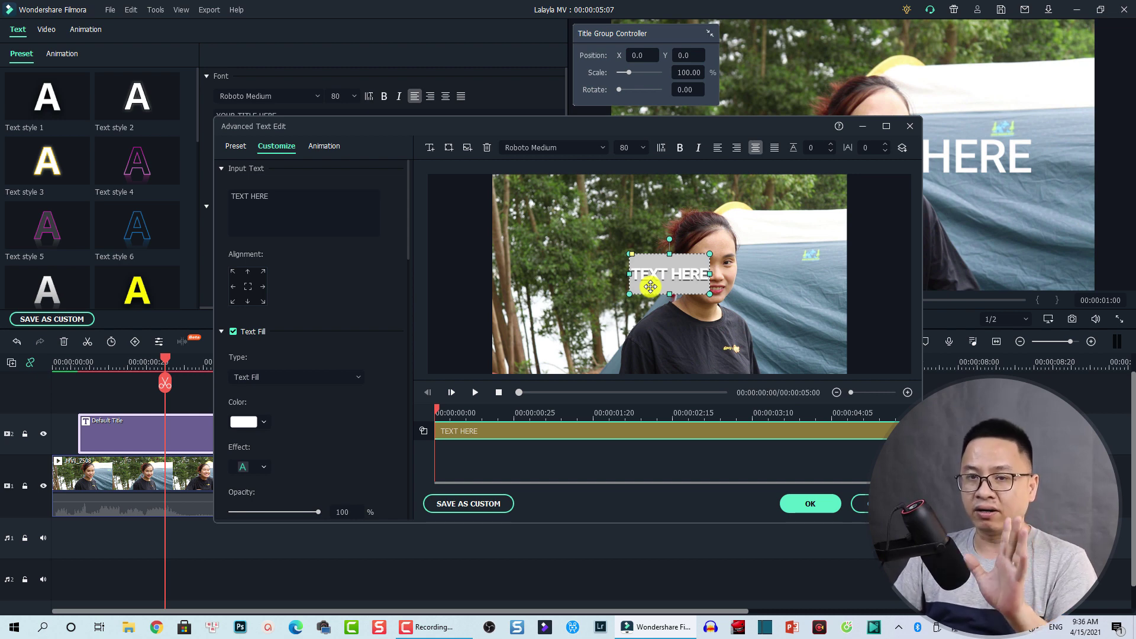
Replace TEXT HERE with the person's full name, then reposition and widen the box to fit it.
left_click_drag(629, 274, 587, 274)
double_click(612, 275)
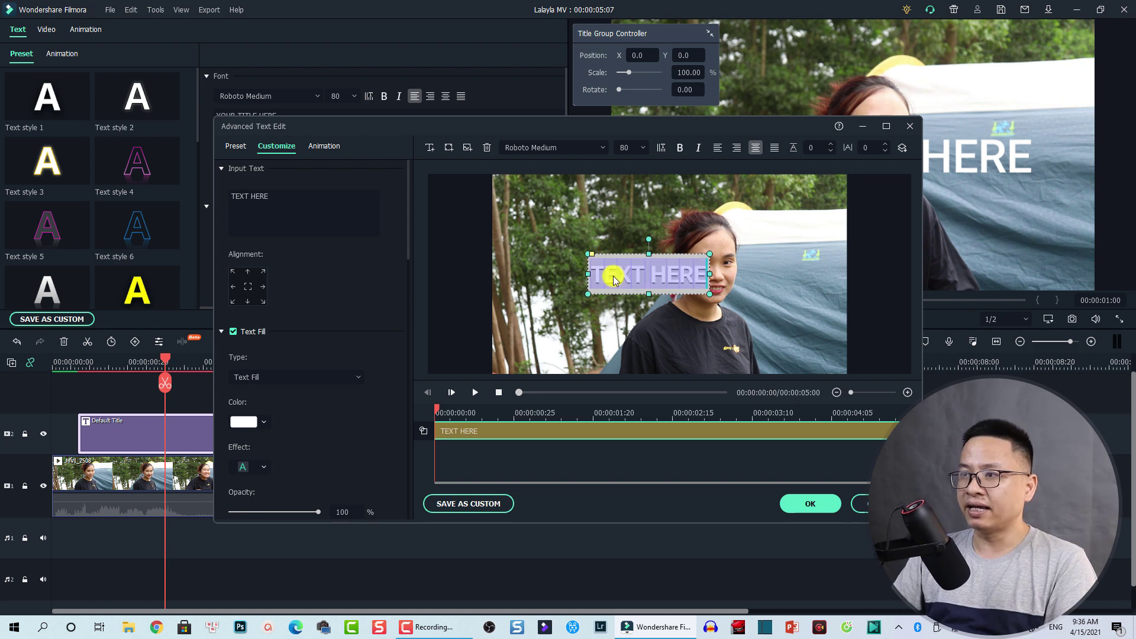
type("Jacky")
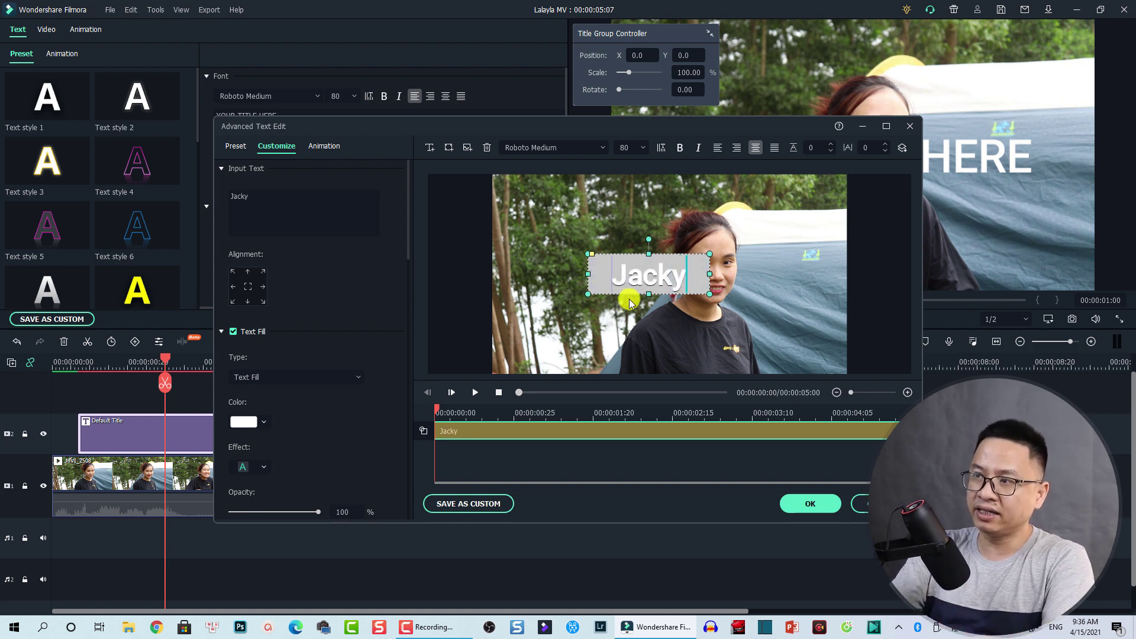
type(" Nguyen")
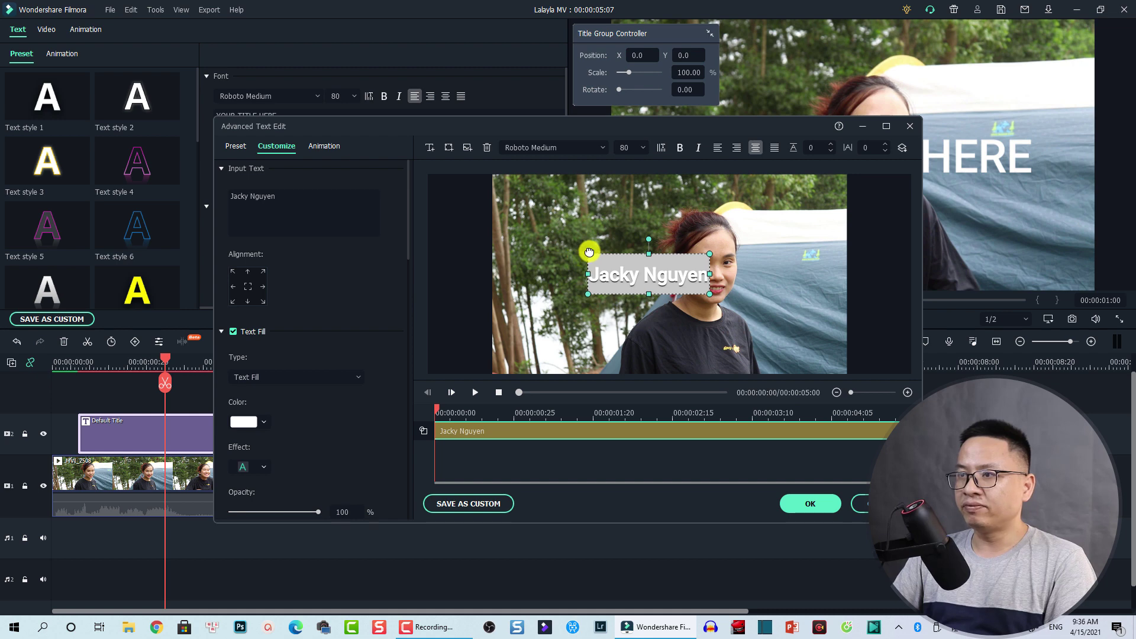
left_click_drag(634, 270, 661, 276)
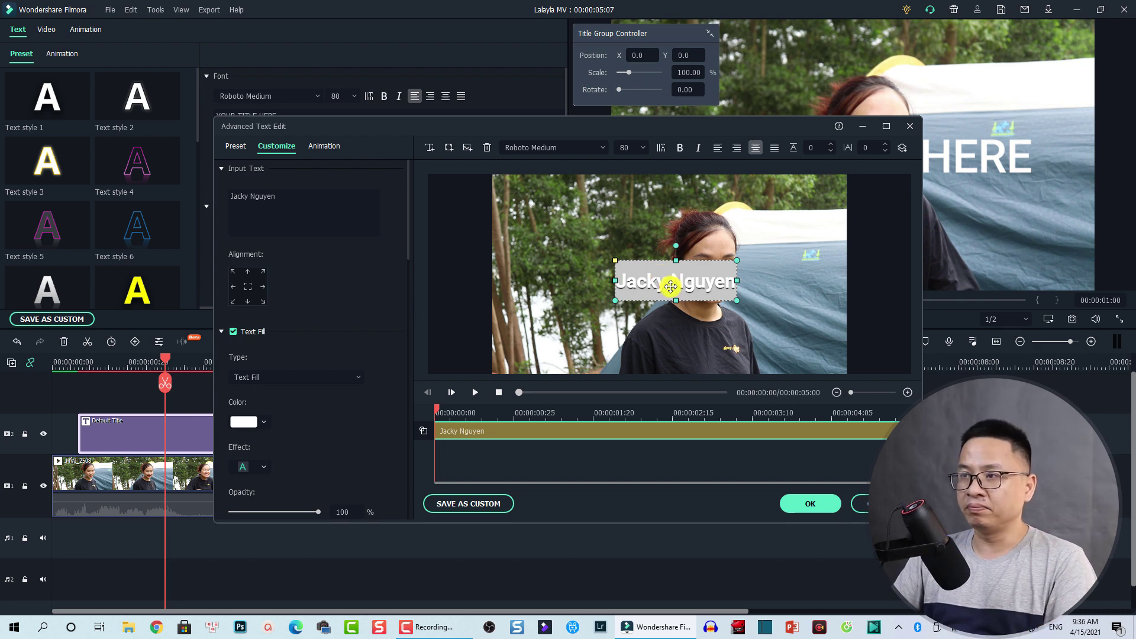
left_click_drag(616, 281, 523, 281)
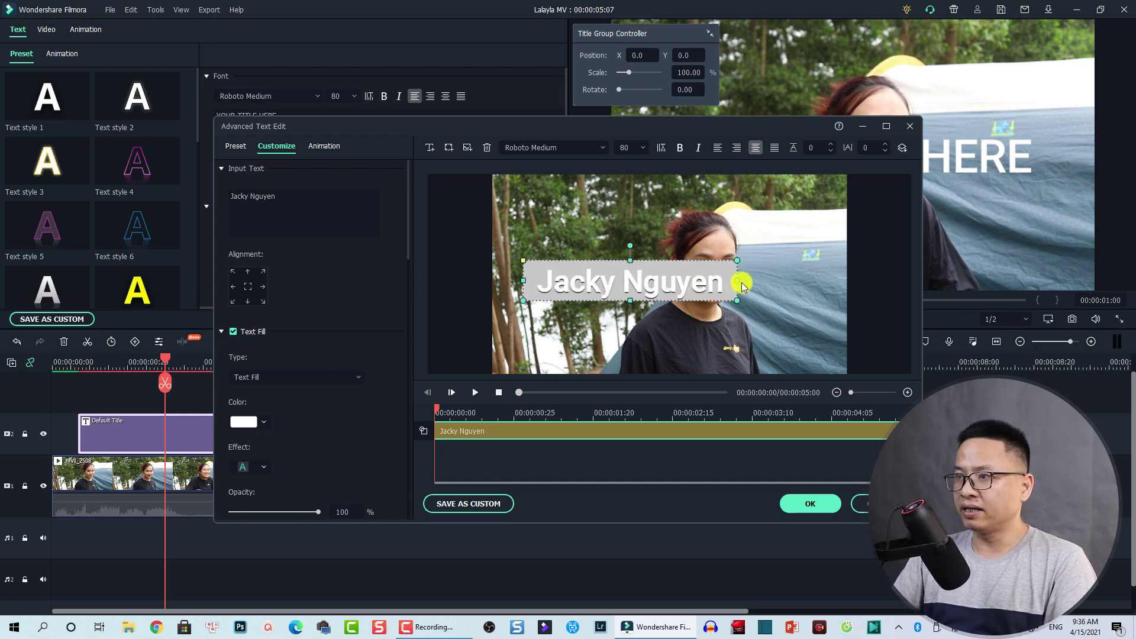
left_click_drag(739, 279, 780, 269)
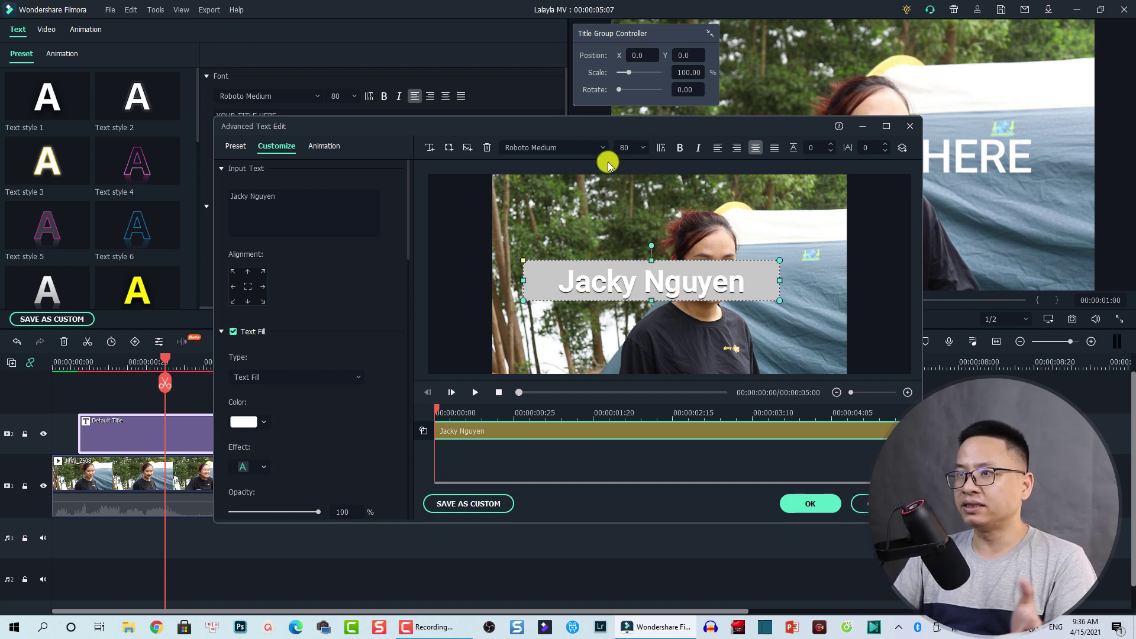
Give the rectangle a Color Fill of solid red #ff0000 at 100% opacity.
type("100")
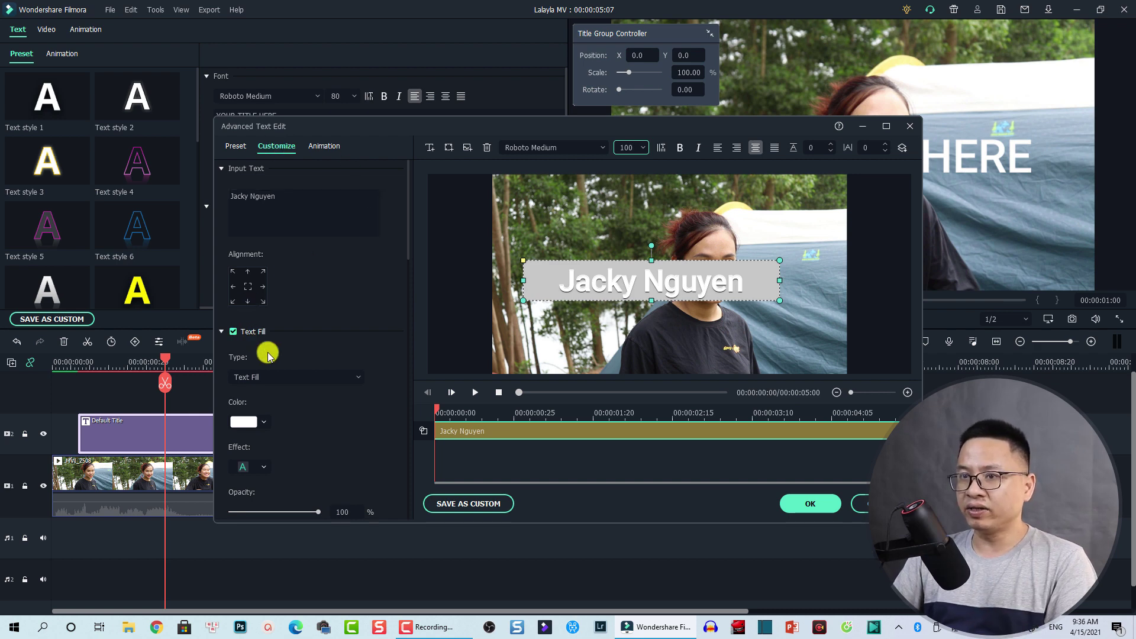
left_click_drag(408, 247, 399, 509)
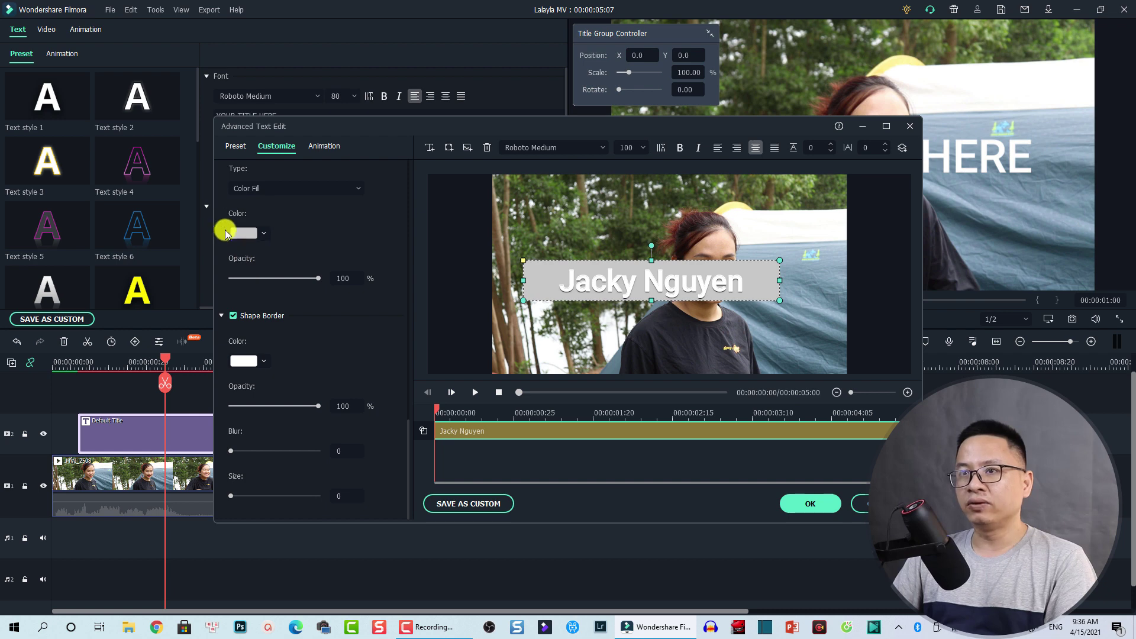
scroll(235, 242, "up", 1)
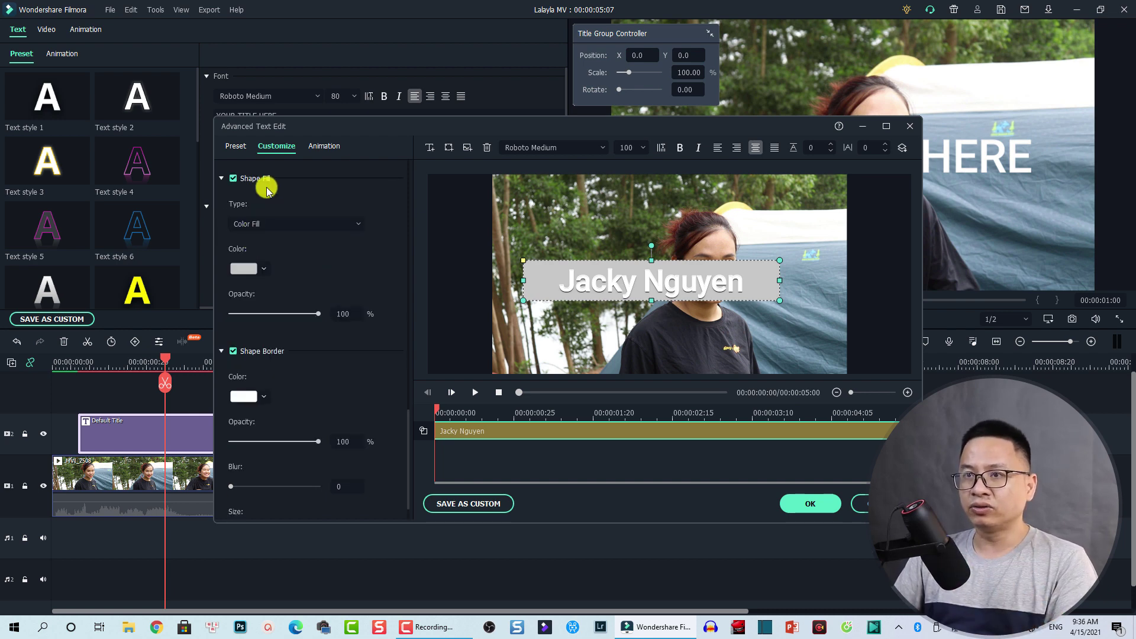
left_click(260, 225)
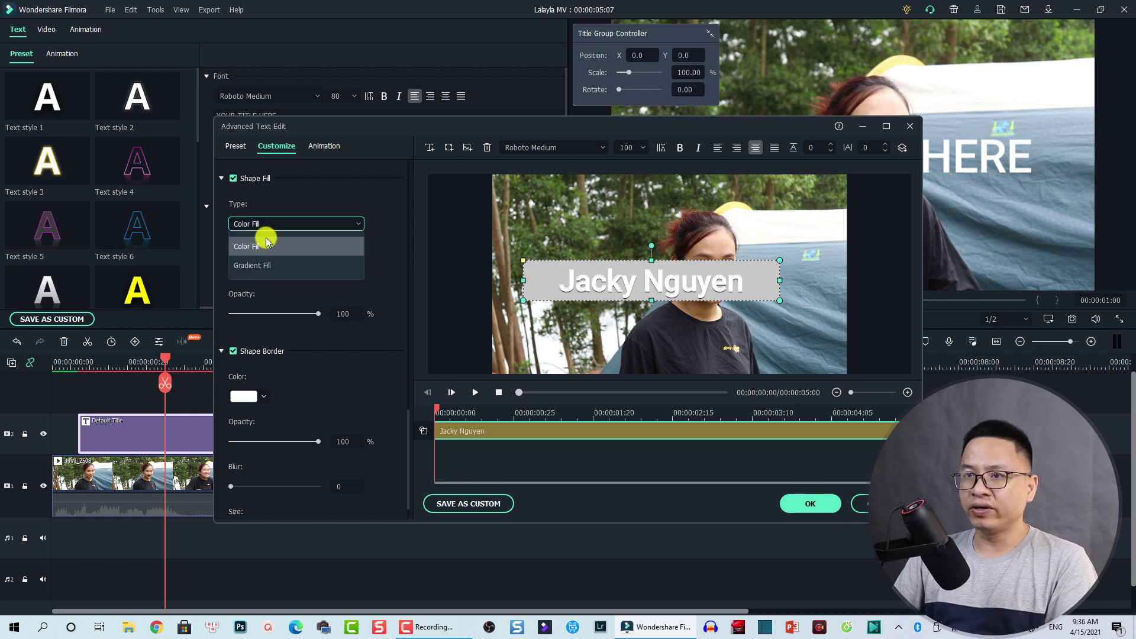
left_click(326, 289)
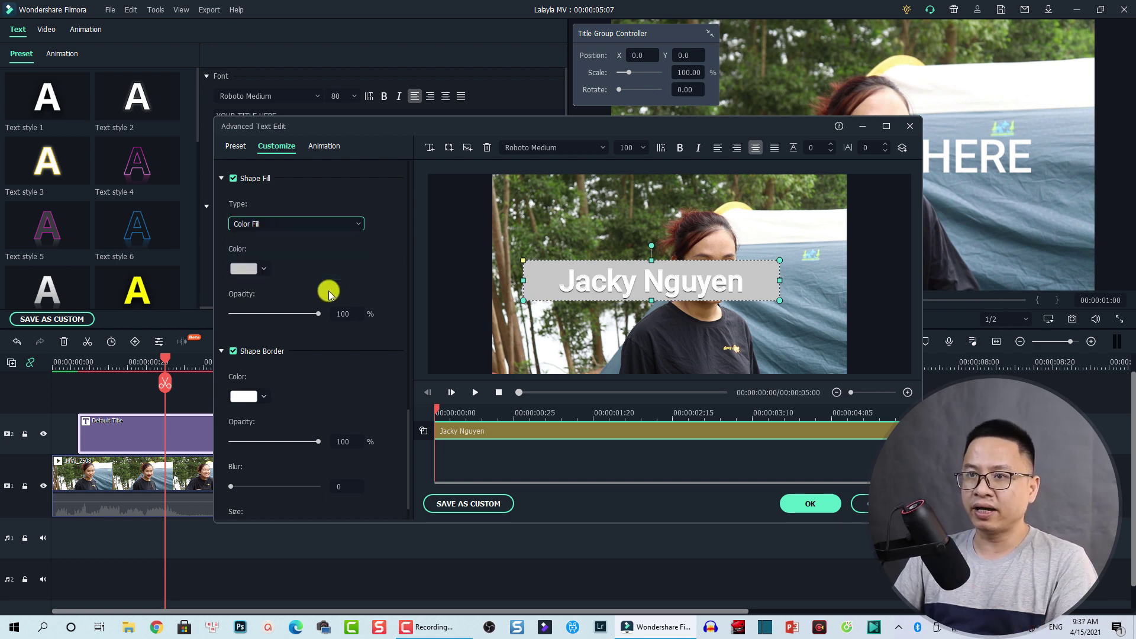
left_click(261, 270)
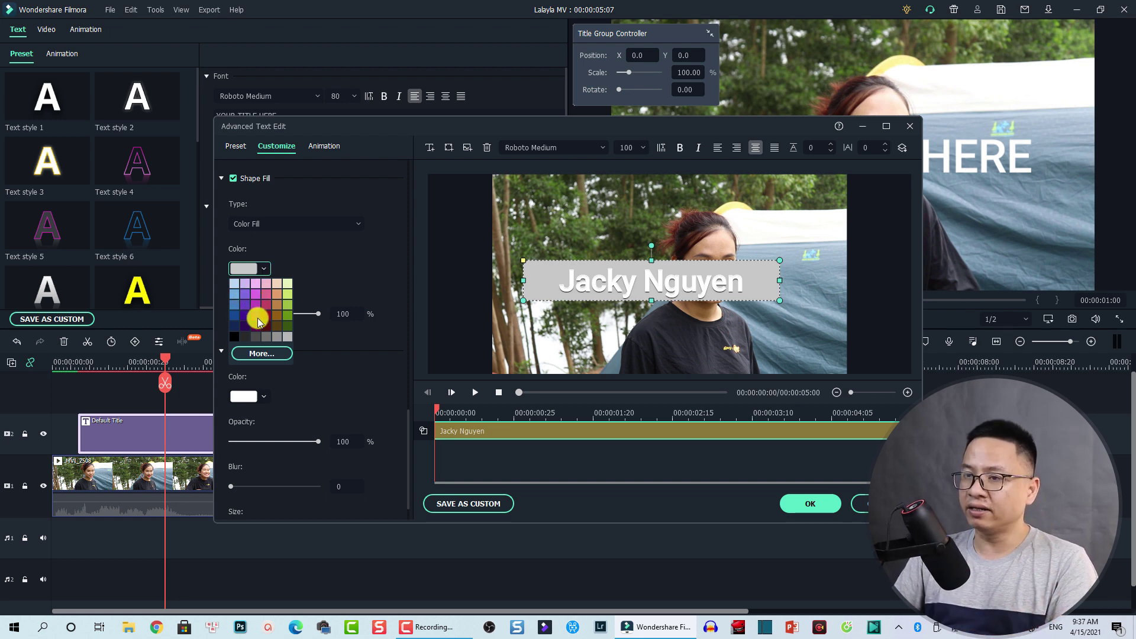
left_click(256, 354)
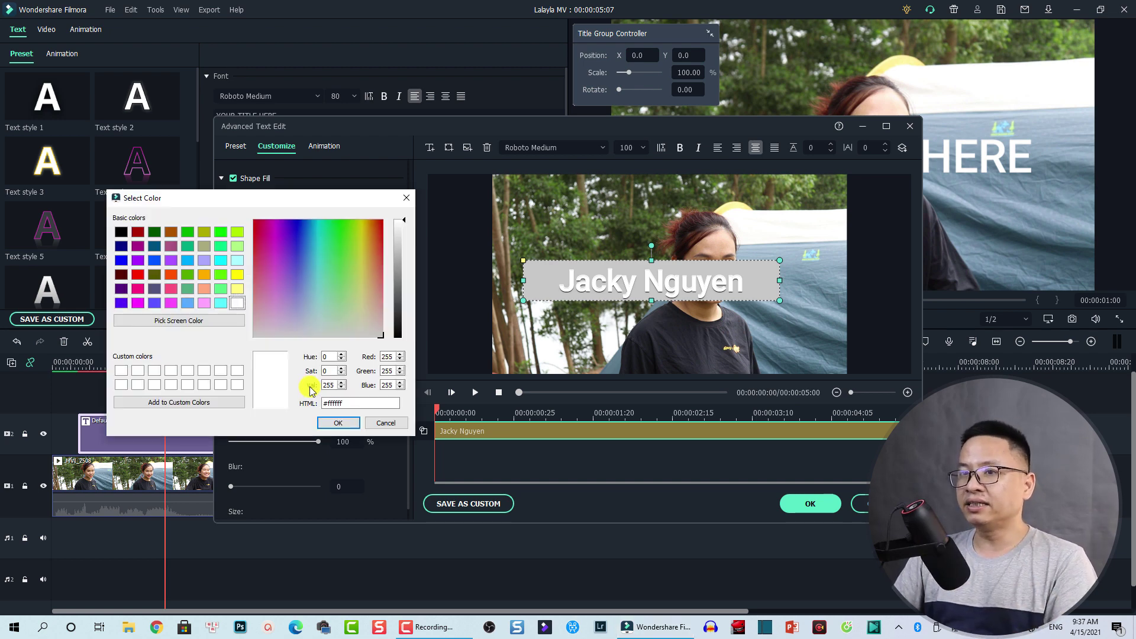
left_click(136, 276)
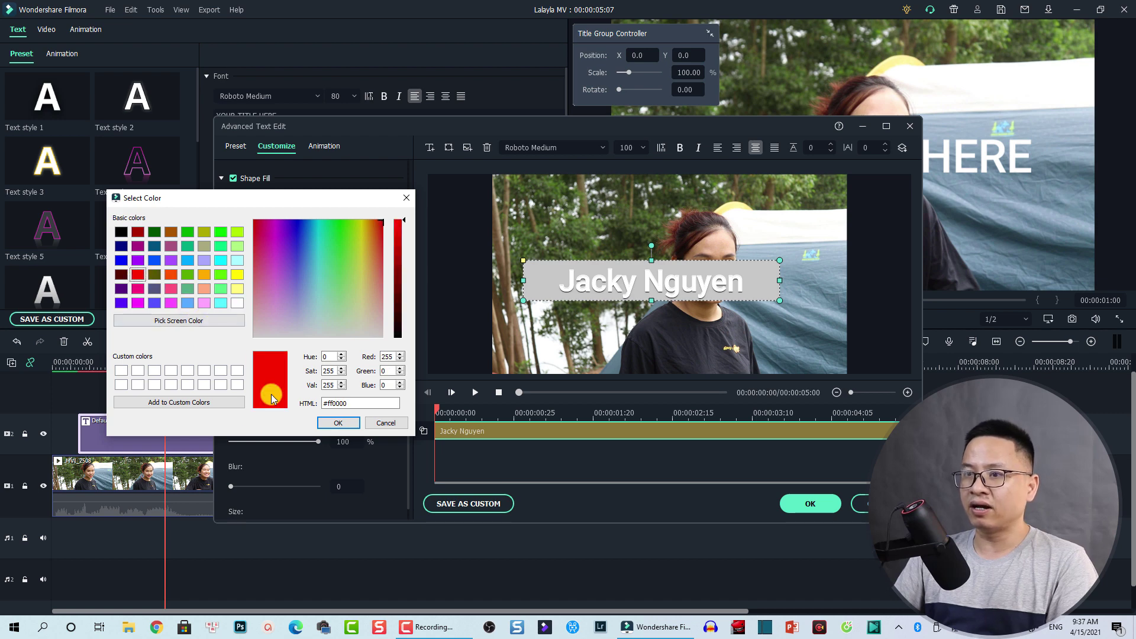
left_click(340, 423)
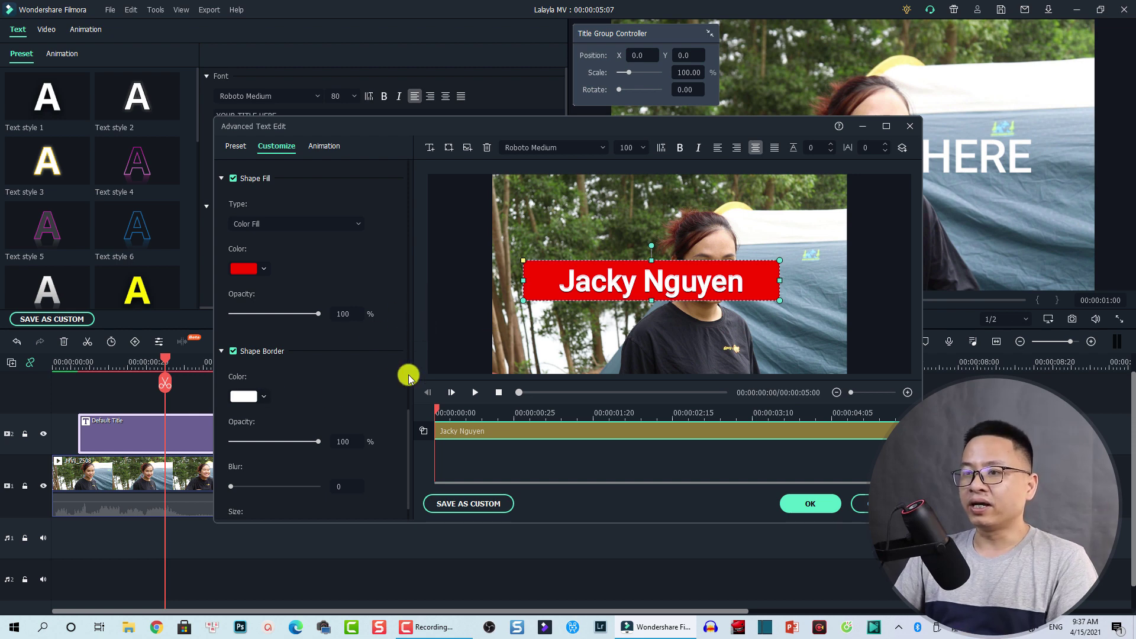
scroll(408, 426, "down", 1)
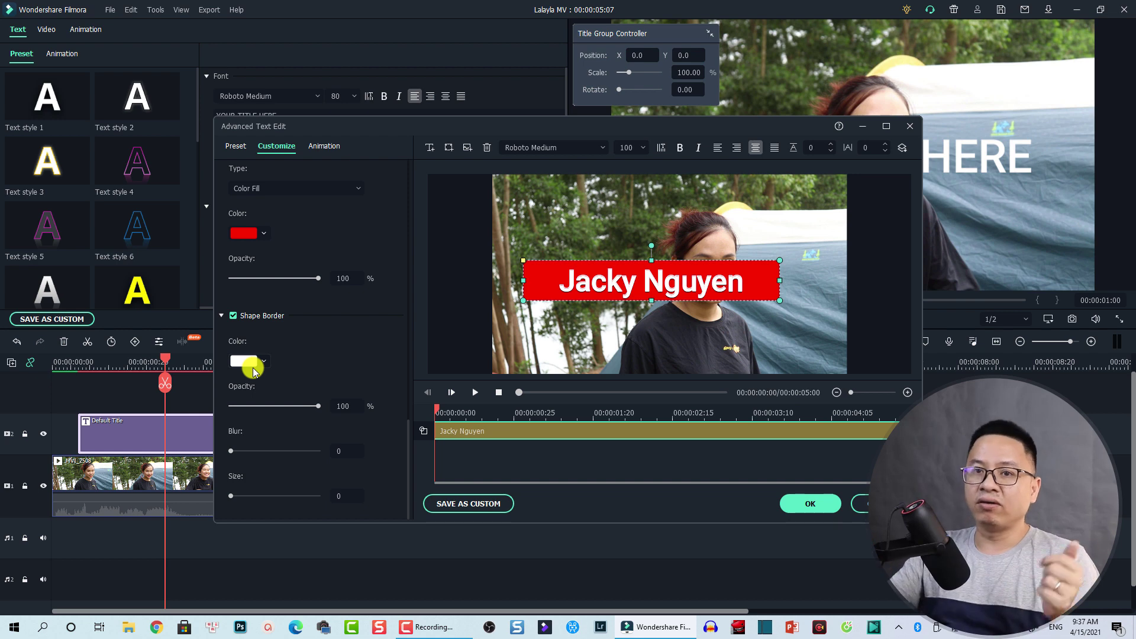
Enable the white Shape Border on the title box and set its size to 4.
left_click(233, 316)
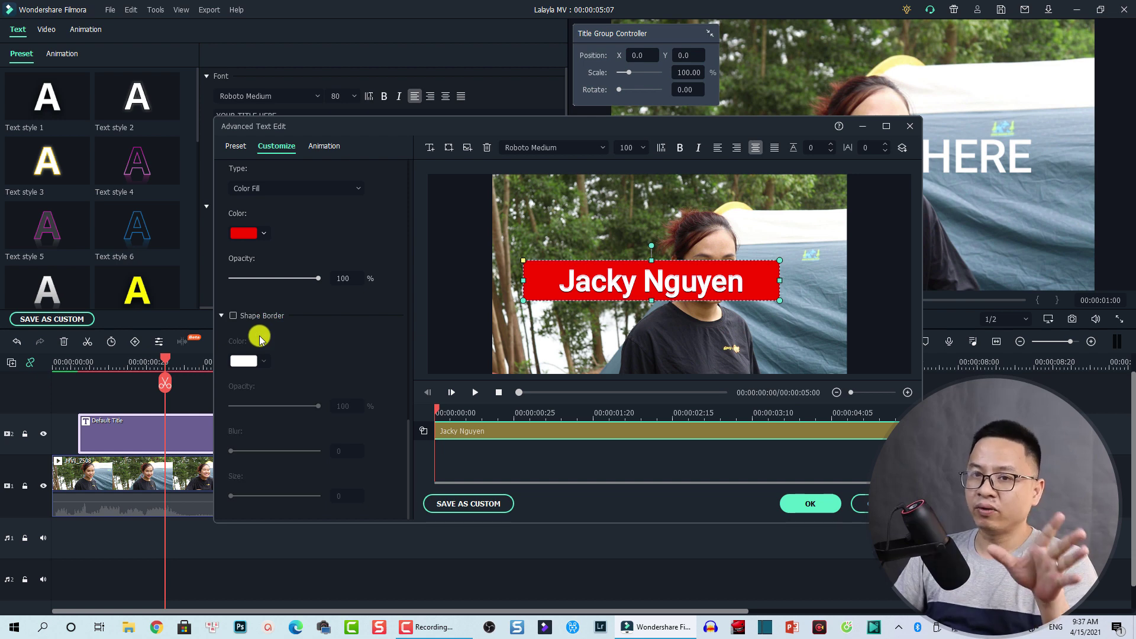
left_click(233, 316)
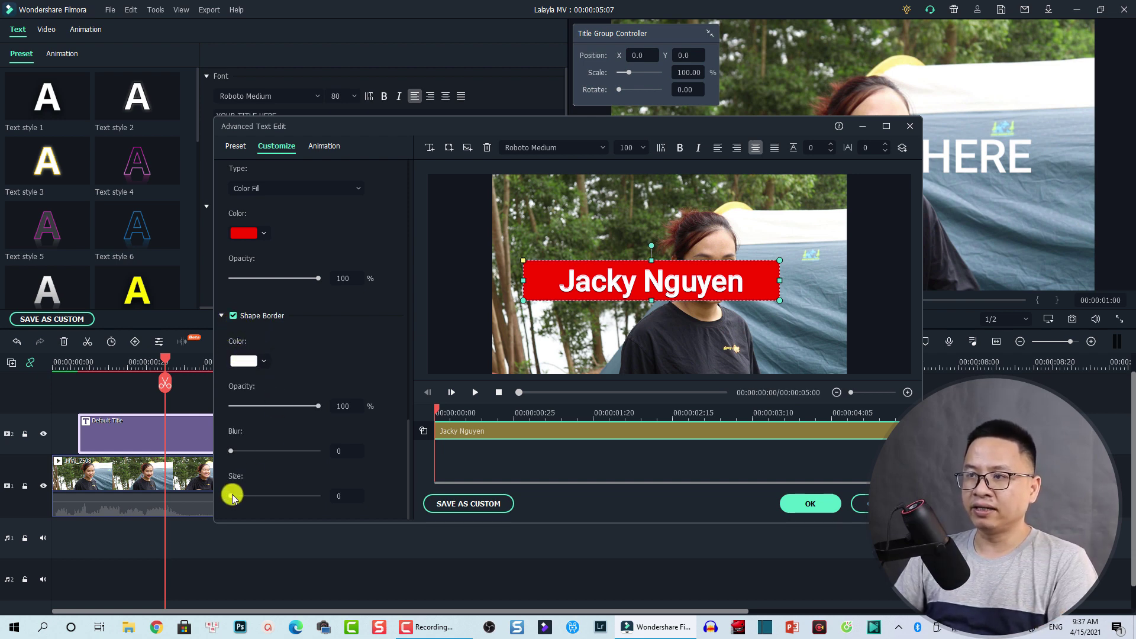
left_click_drag(234, 495, 239, 495)
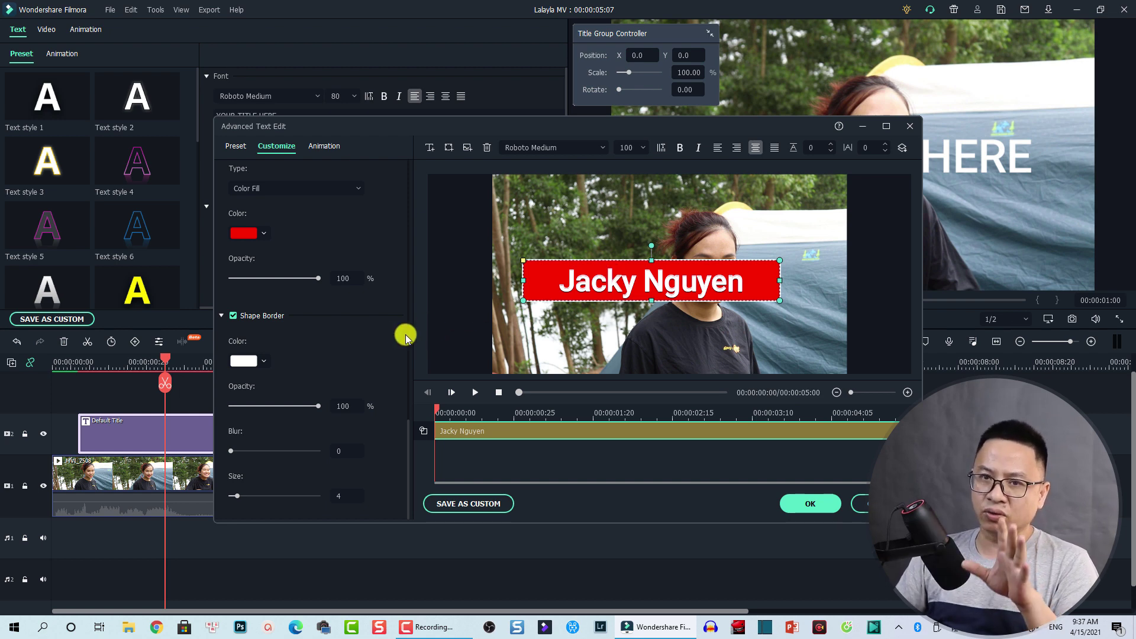
Set the Text Border colour to bright green #55ff00 and its size to 0.
scroll(372, 408, "up", 6)
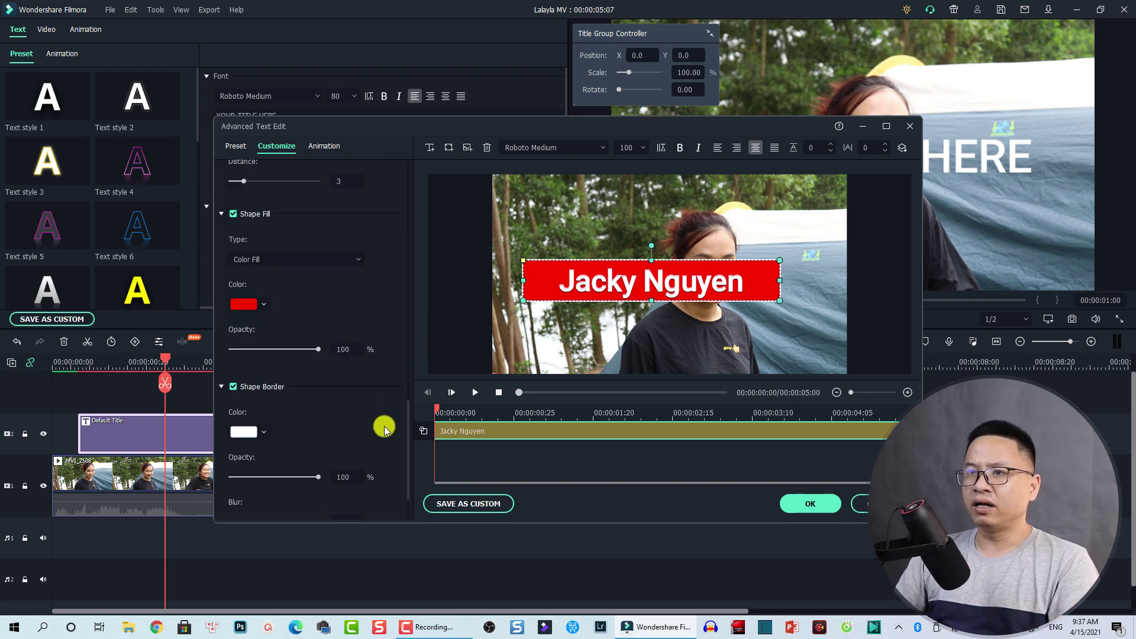
scroll(323, 383, "up", 5)
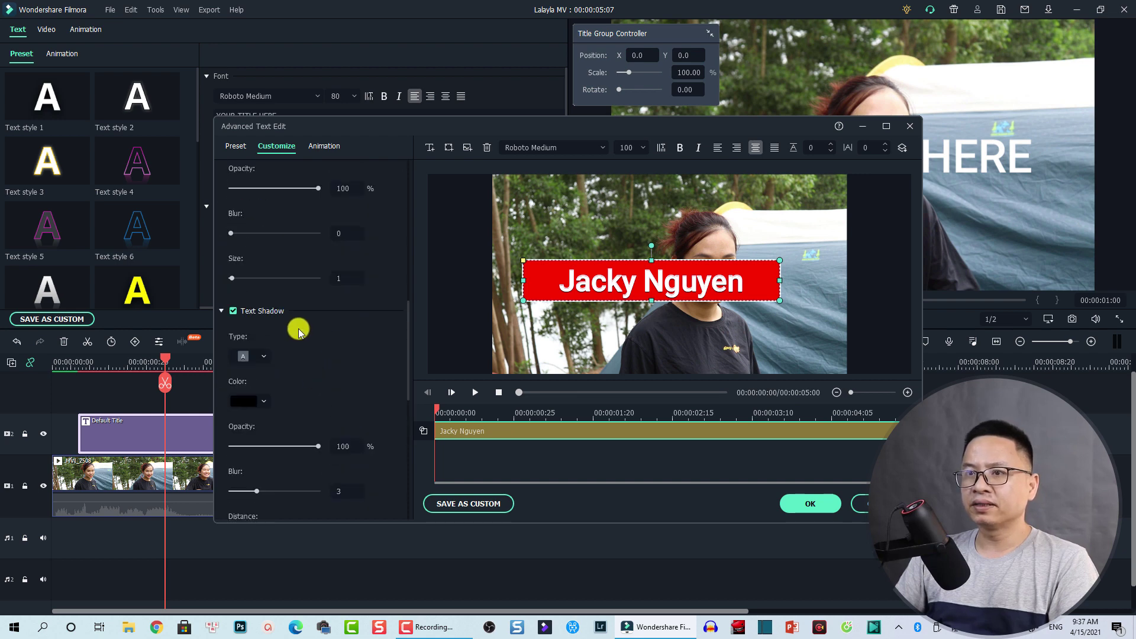
scroll(313, 328, "up", 3)
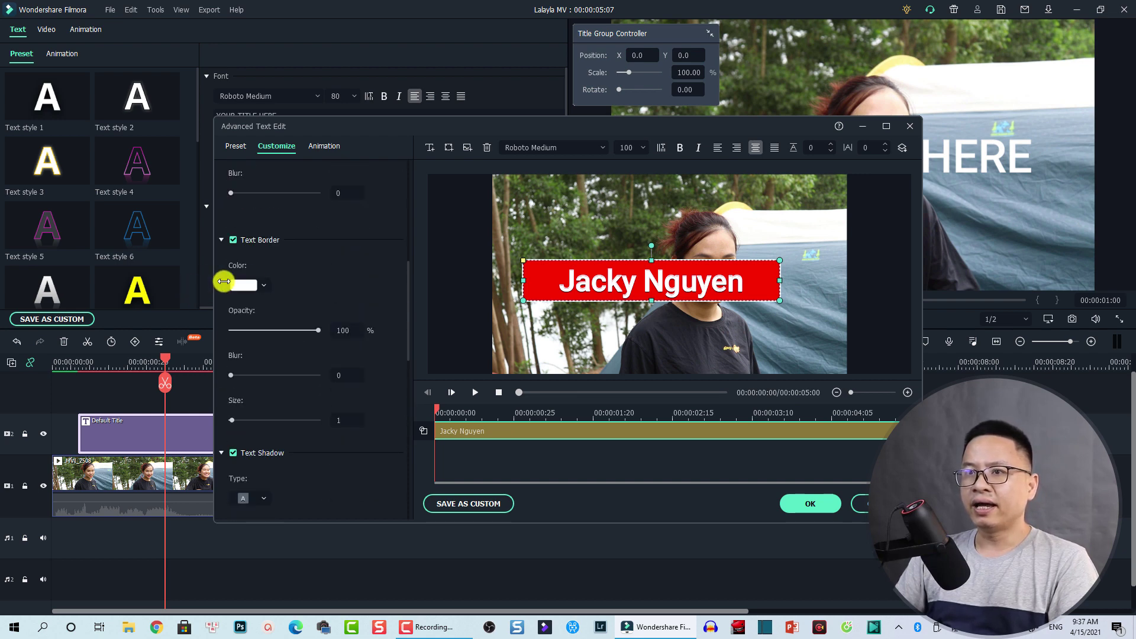
left_click(261, 286)
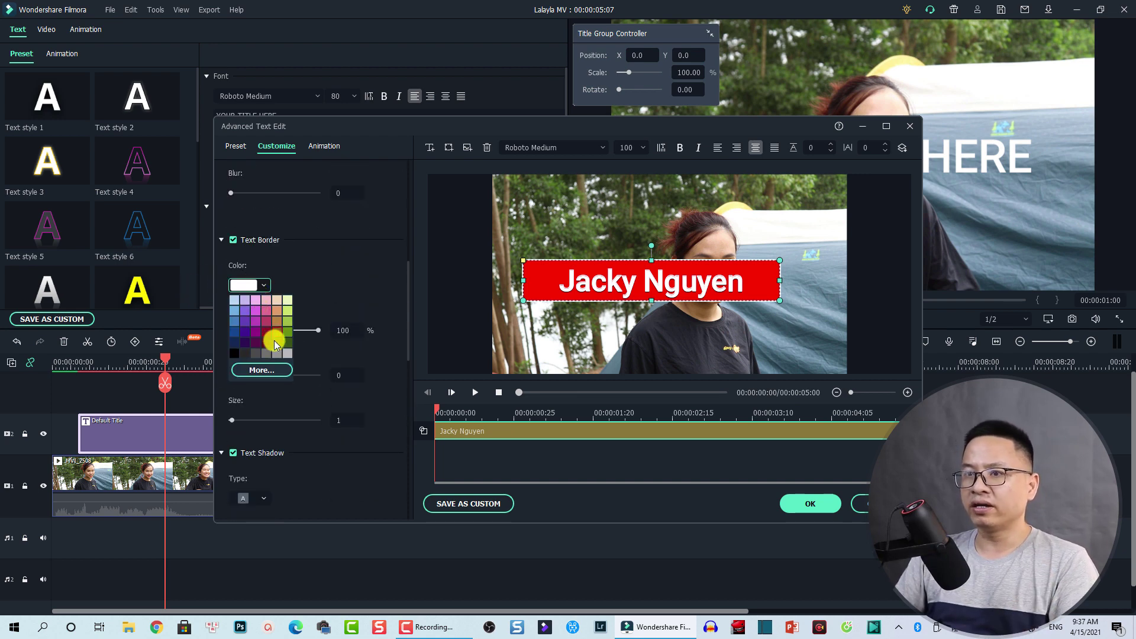
left_click(252, 367)
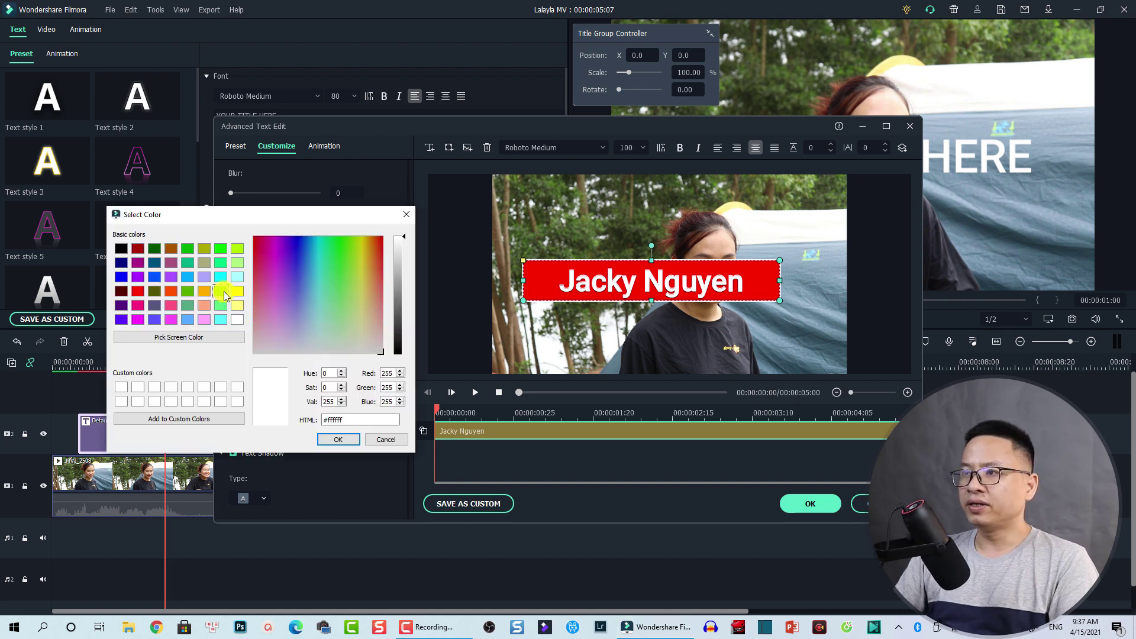
left_click(222, 293)
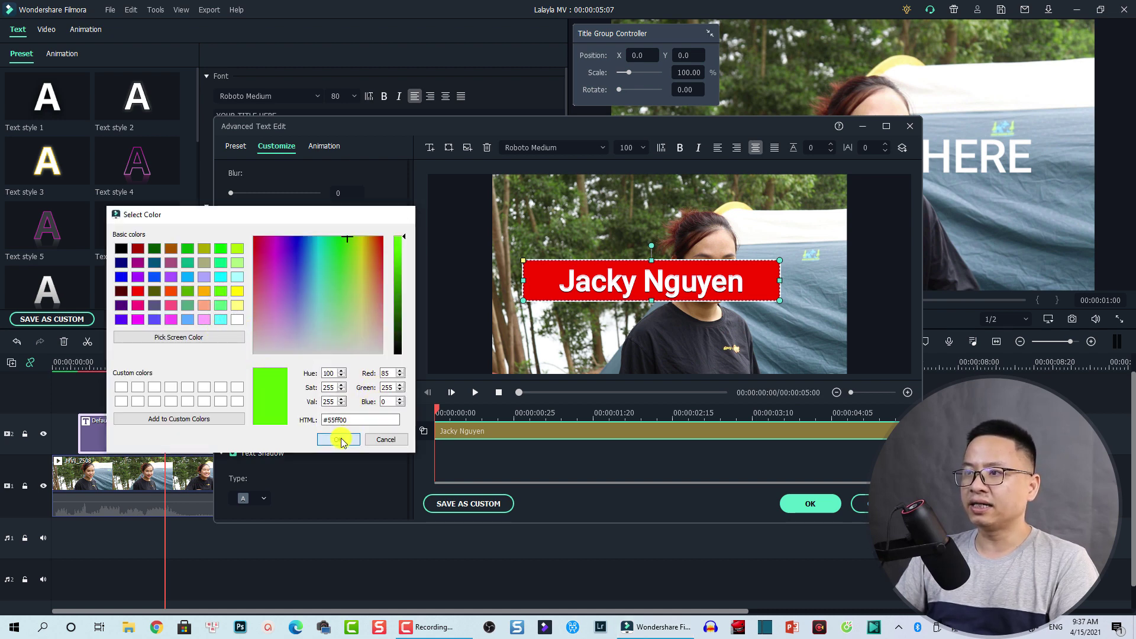
left_click(340, 440)
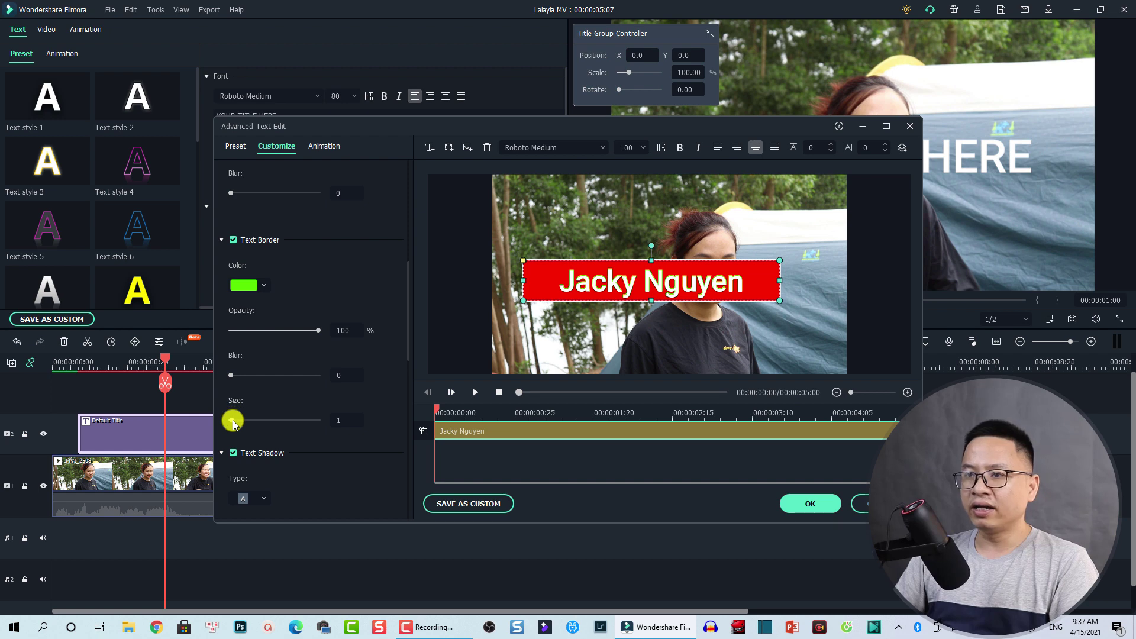
left_click_drag(236, 425, 230, 425)
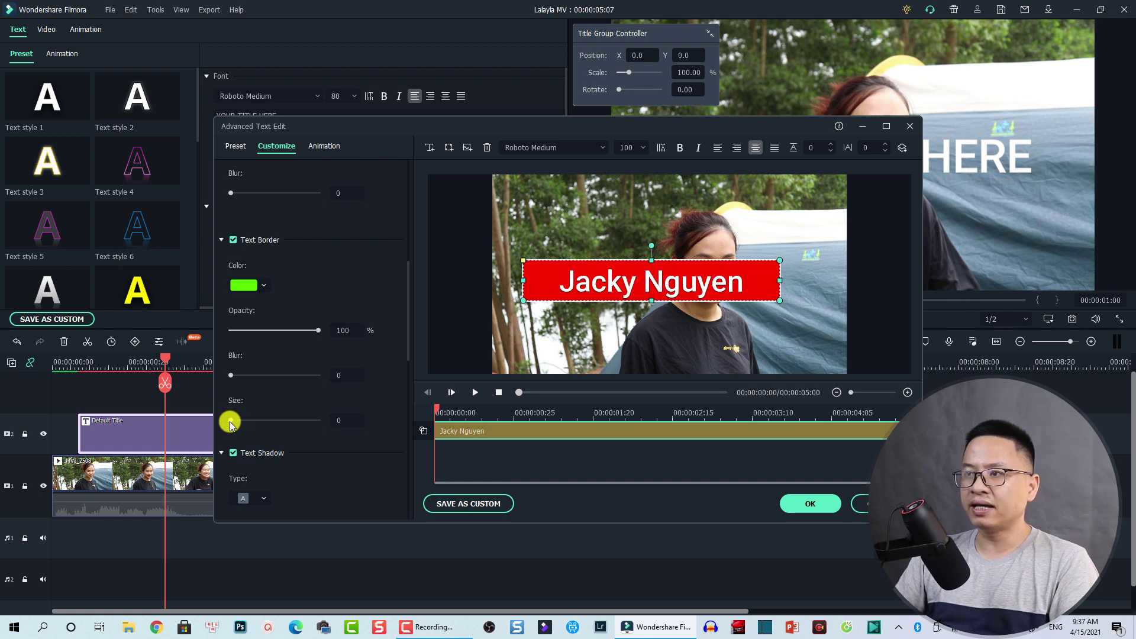
scroll(294, 409, "down", 5)
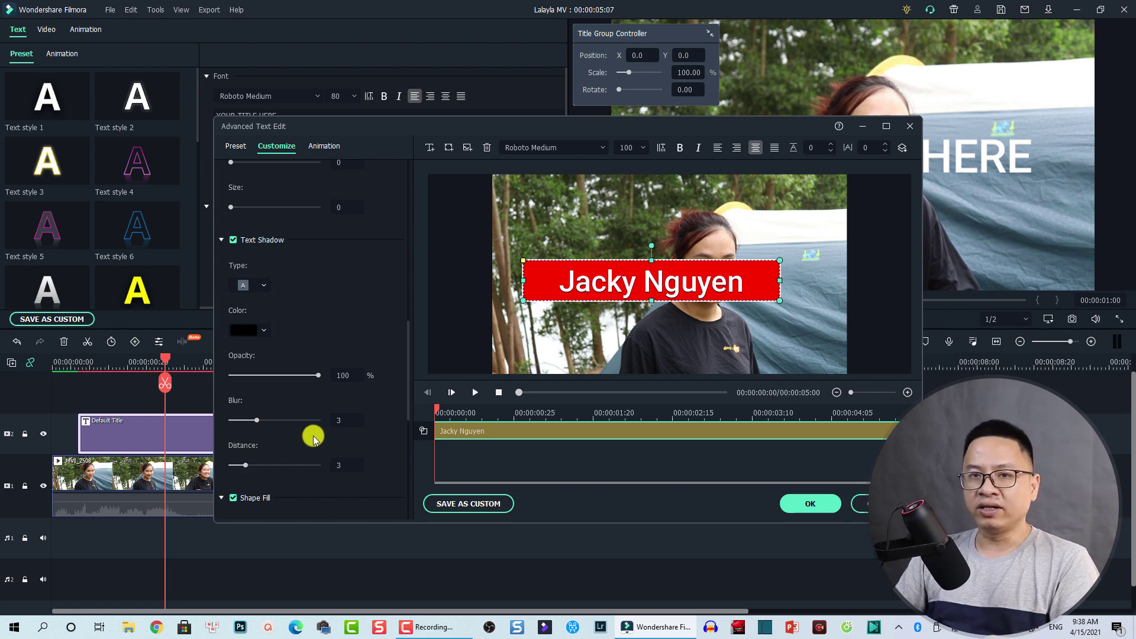
Apply the Type Writer animation and shorten its typing-in to finish at 00:00:00:15.
left_click(324, 146)
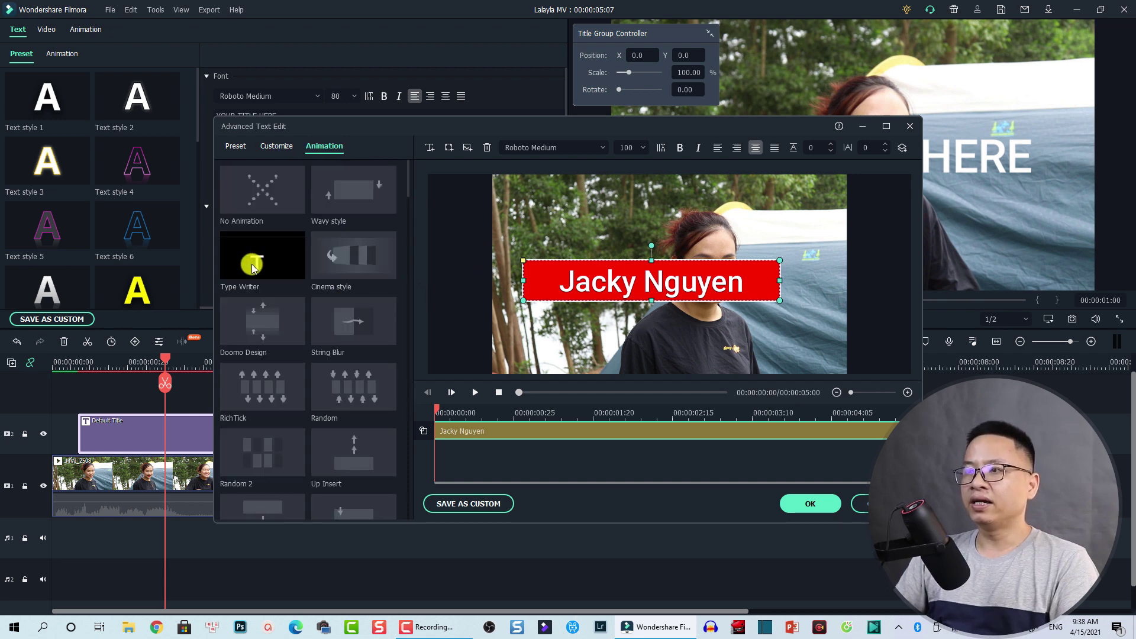
left_click(287, 257)
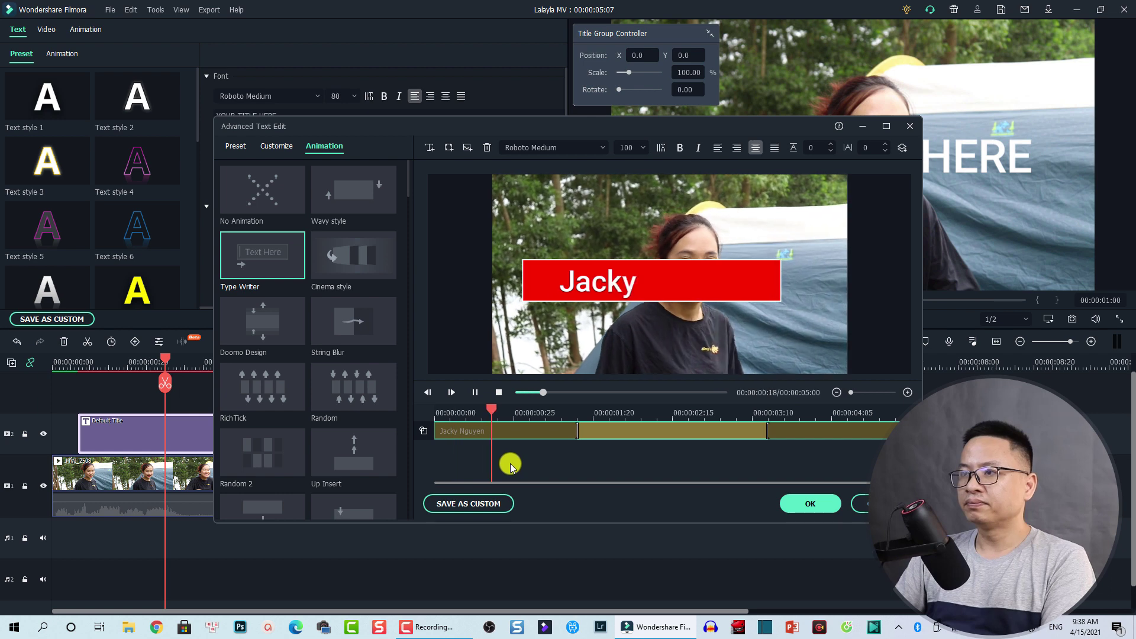
key("space")
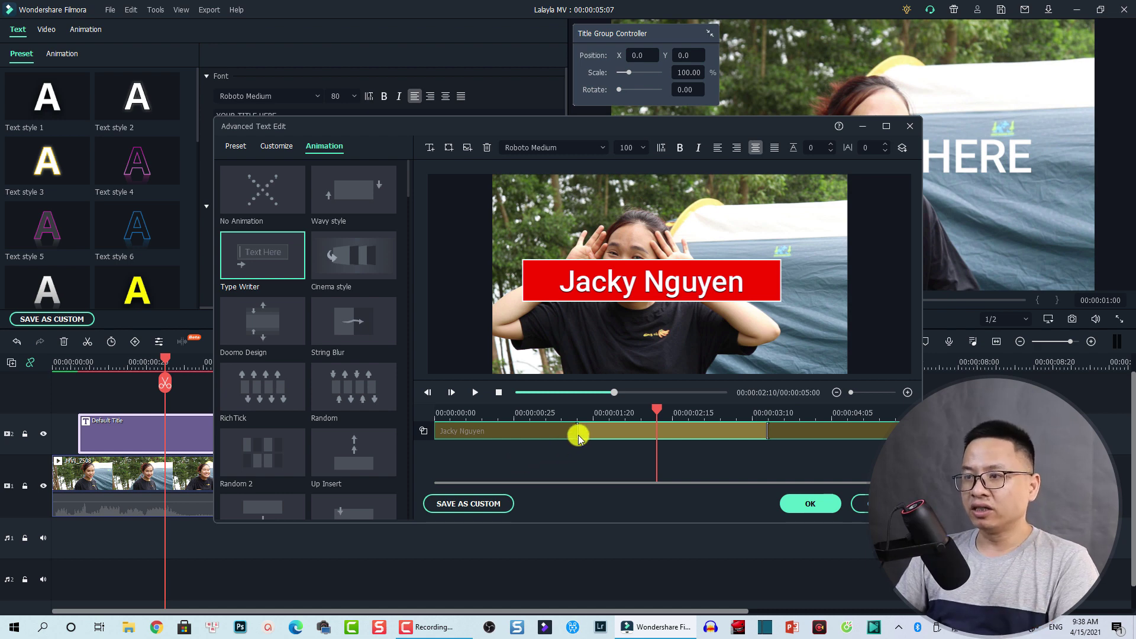
left_click_drag(576, 436, 478, 439)
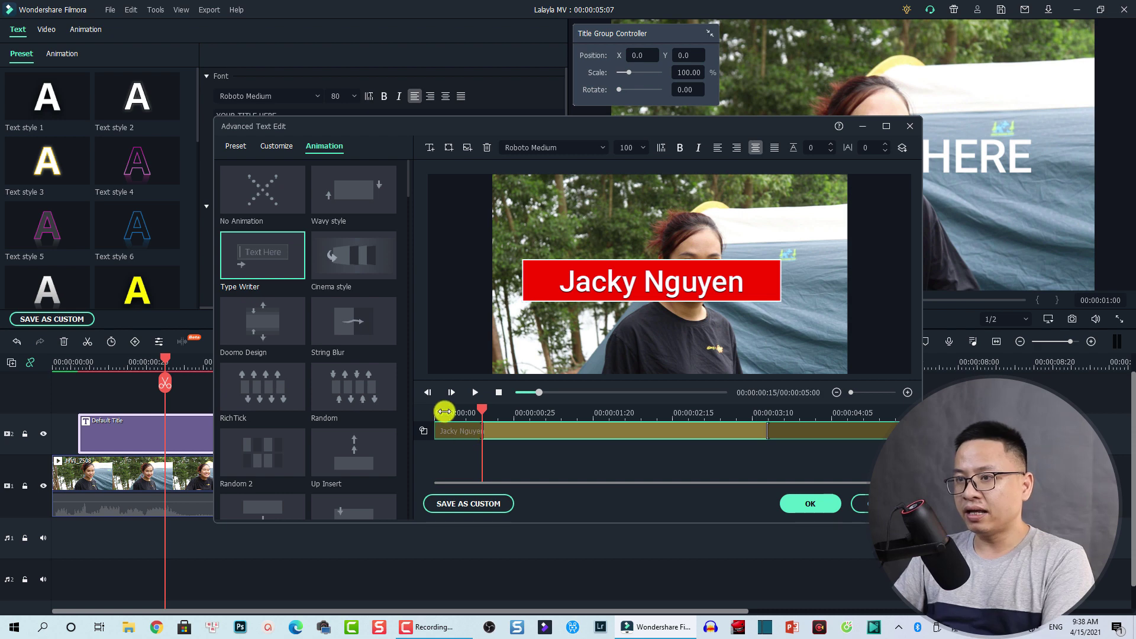
Push the Type Writer exit portion to the clip's end and replay the preview from the start.
left_click(436, 412)
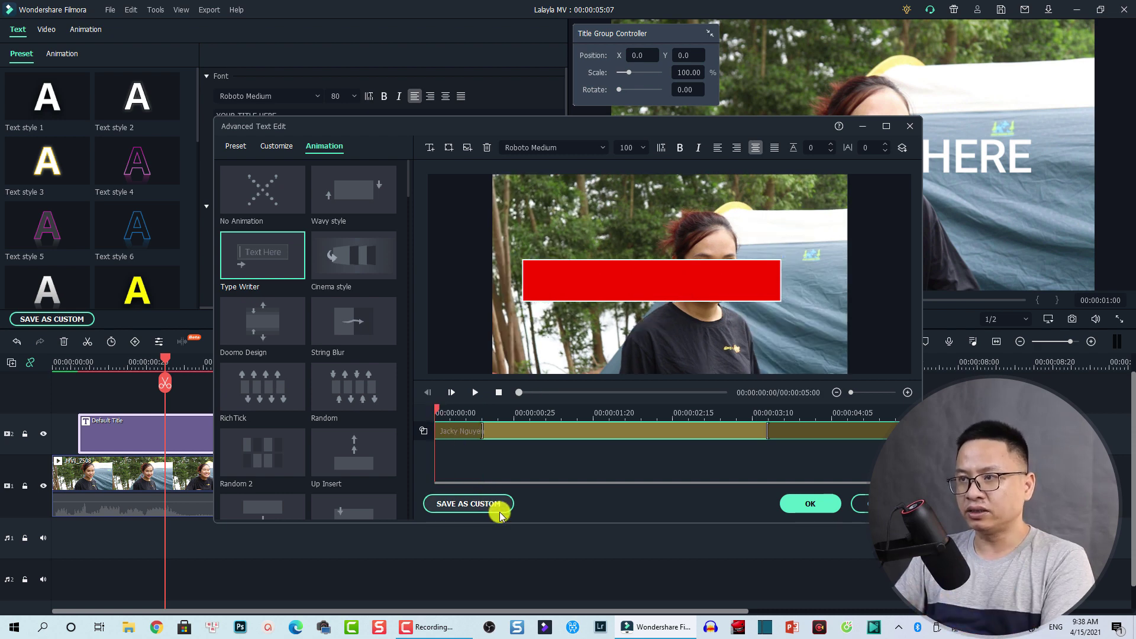
key("space")
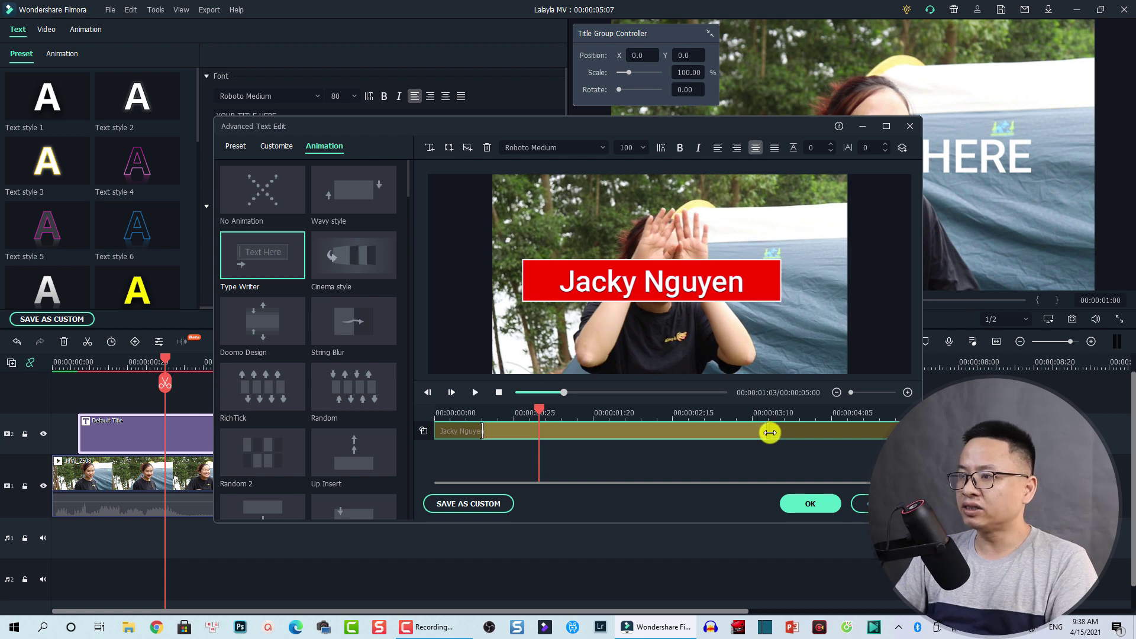
mouse_move(770, 433)
left_mouse_down()
mouse_move(743, 433)
mouse_move(886, 432)
left_mouse_up()
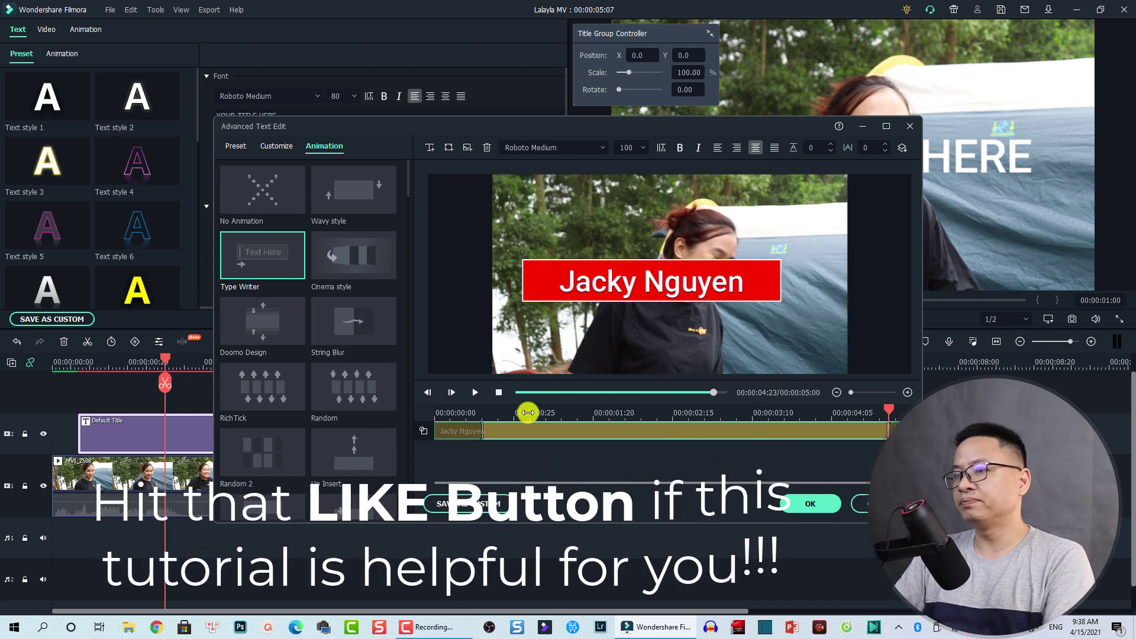
key("space")
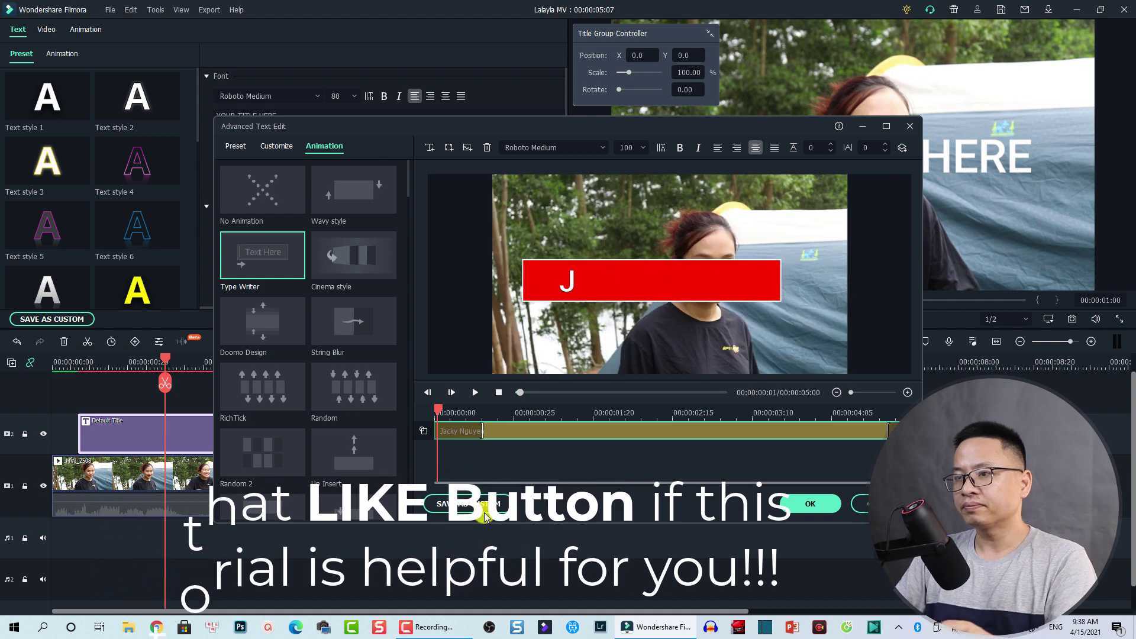